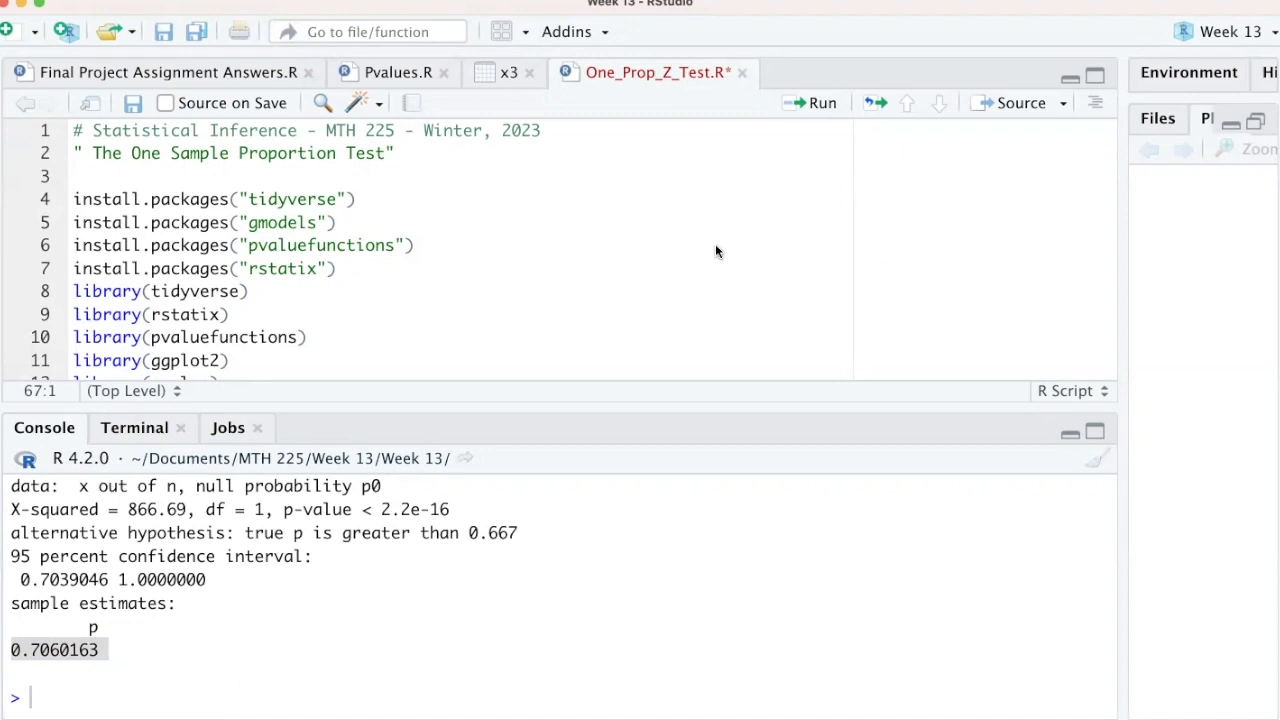
- Review the package setup lines, including pvaluefunctions, and load hate_crimes1991to2021.csv into HateCrimes with read_csv
scroll(715, 251, down, 1)
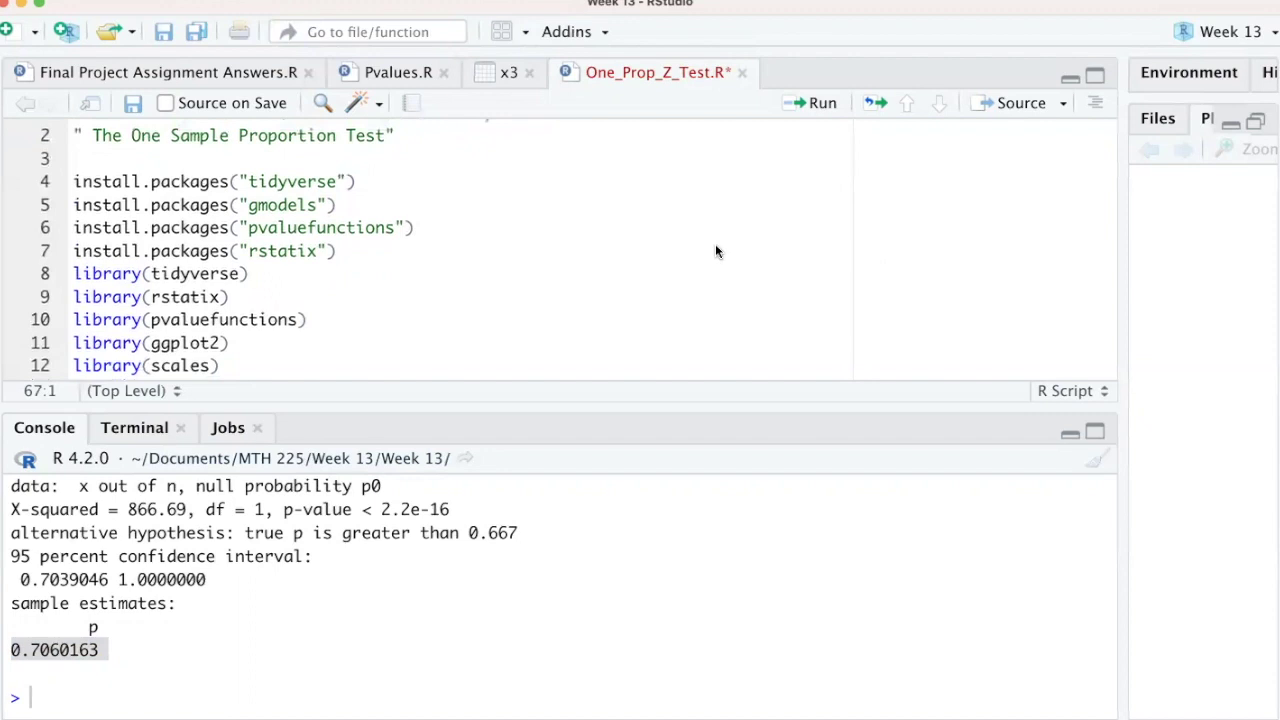
scroll(715, 251, down, 2)
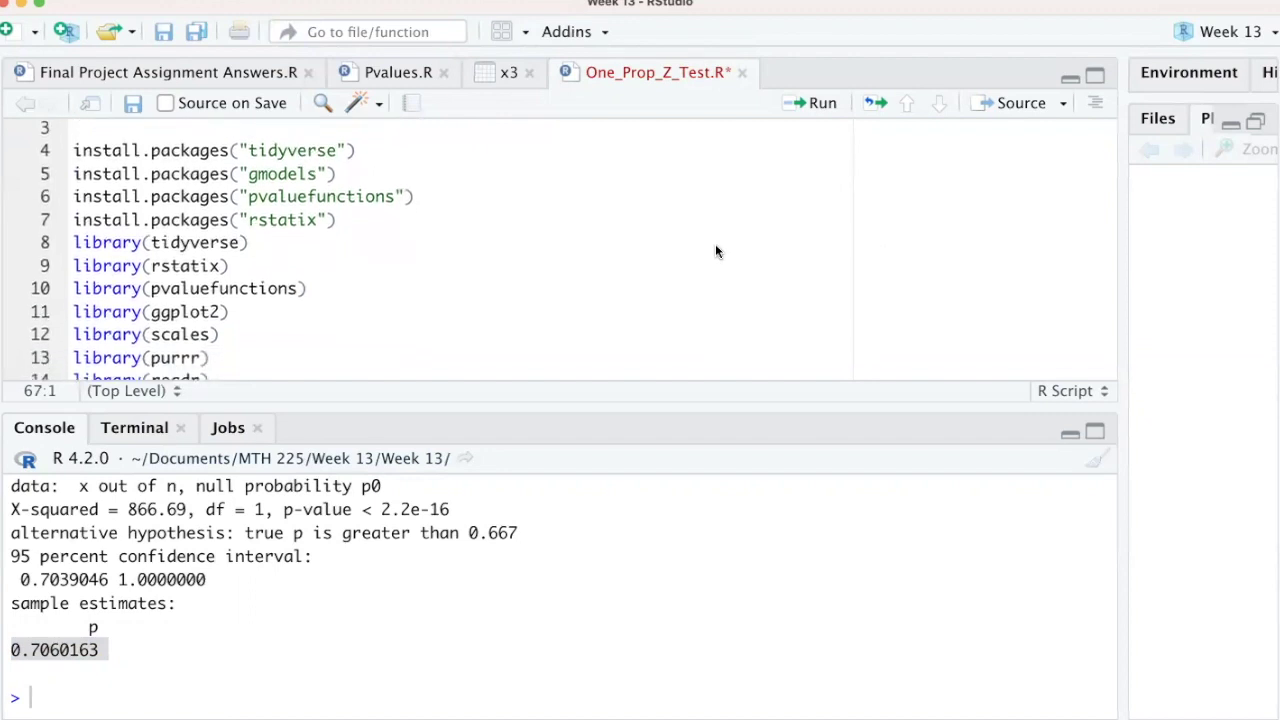
scroll(715, 251, down, 1)
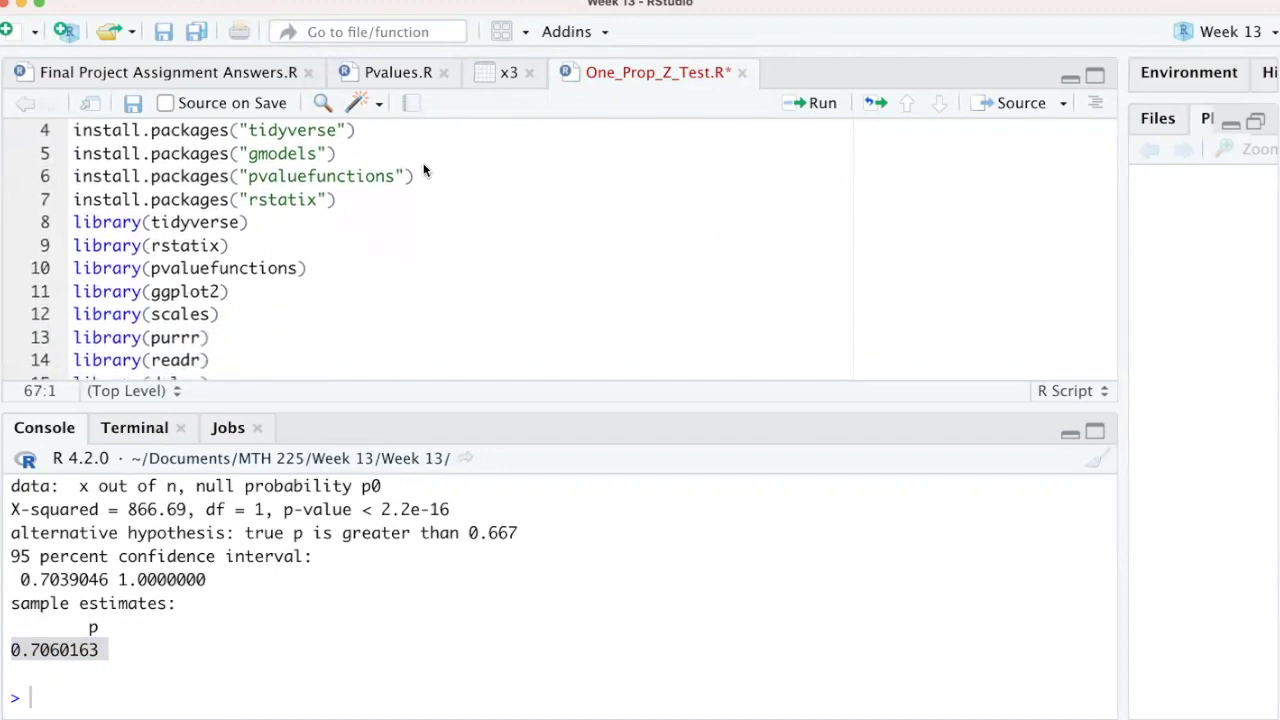
drag(408, 176, 238, 176)
scroll(551, 206, down, 1)
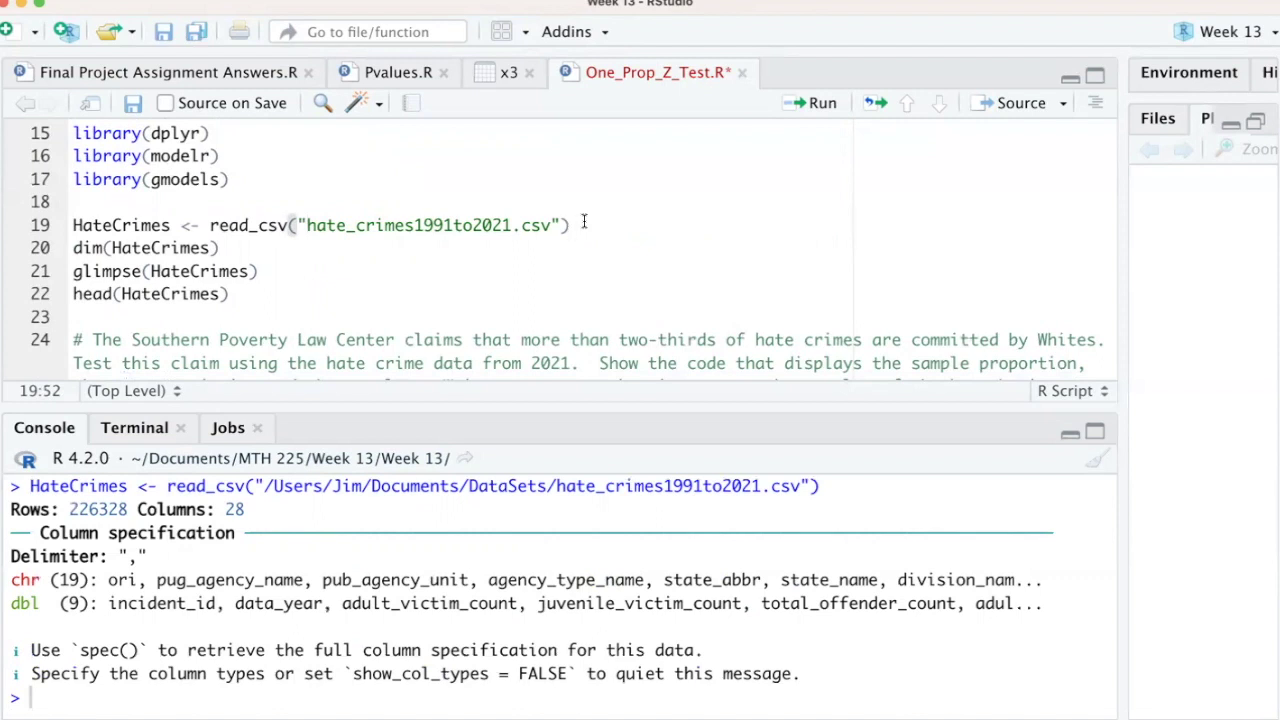
- Run dim(HateCrimes) to check the dataset's dimensions and highlight the row count in the output
key(Down)
key(super+Return)
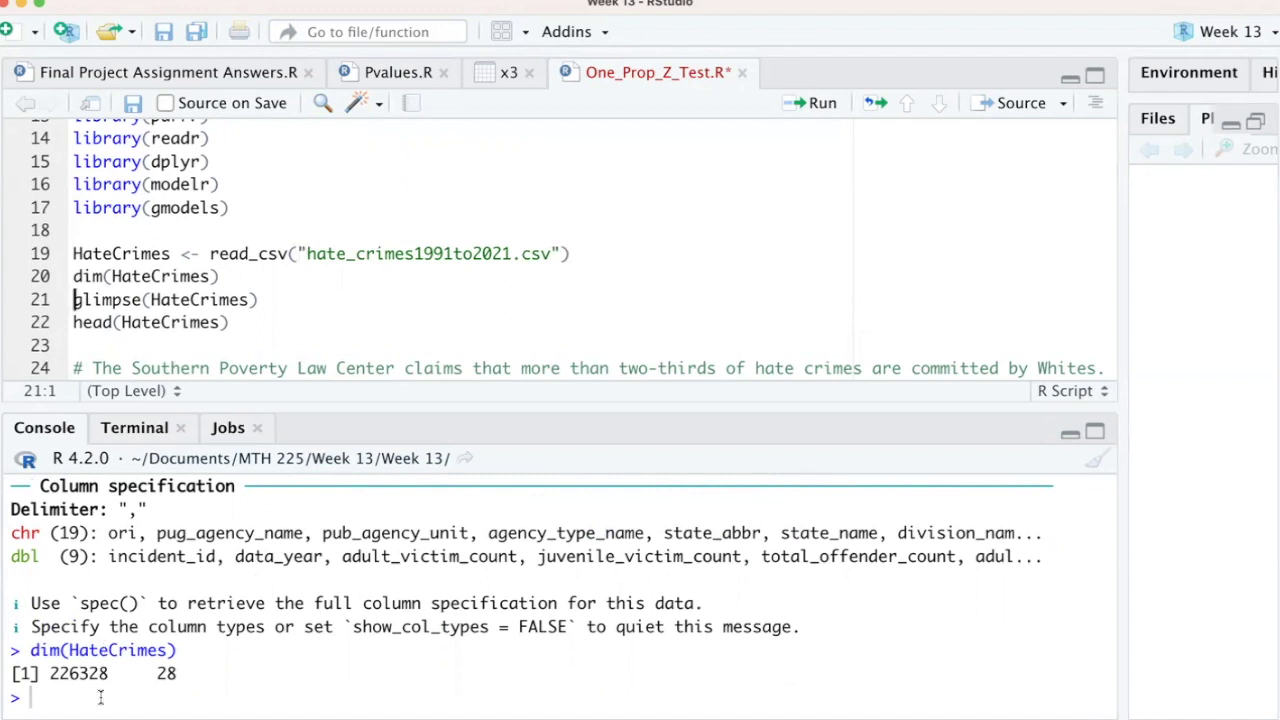
drag(108, 674, 44, 674)
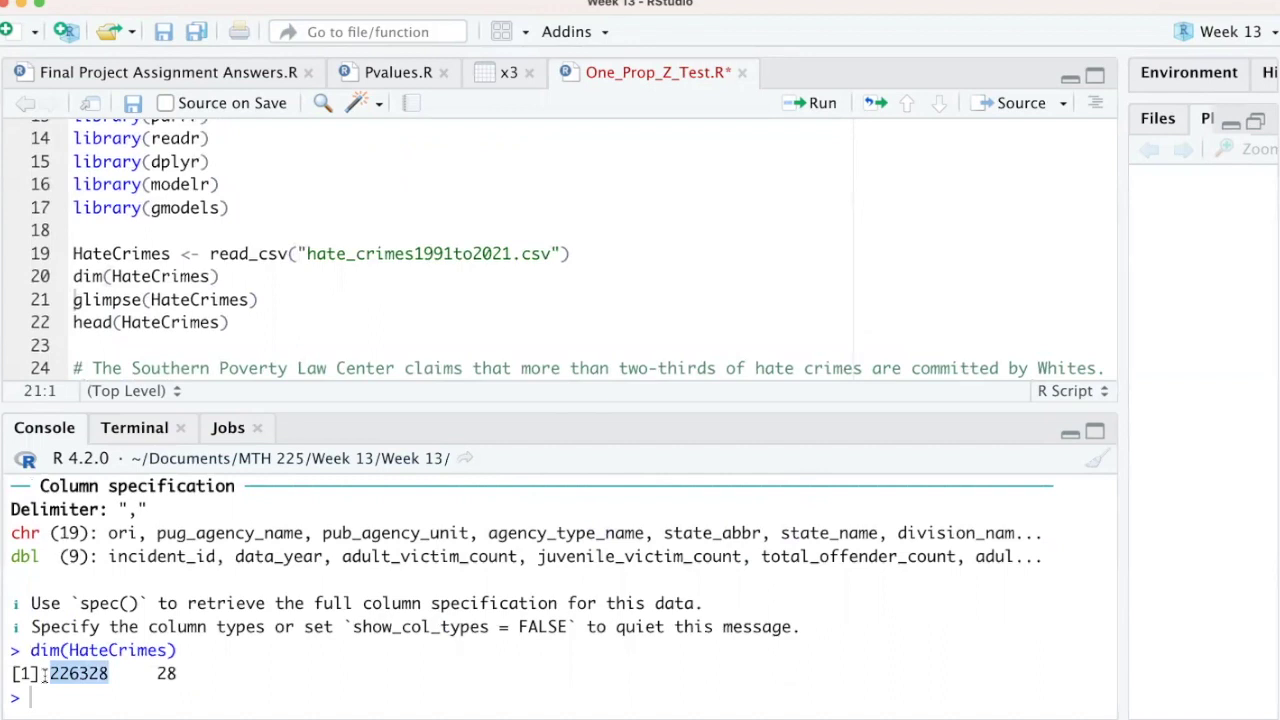
- Run glimpse(HateCrimes) and examine the dataset's variables from the first column through multiple_bias in the console output
key(super+Return)
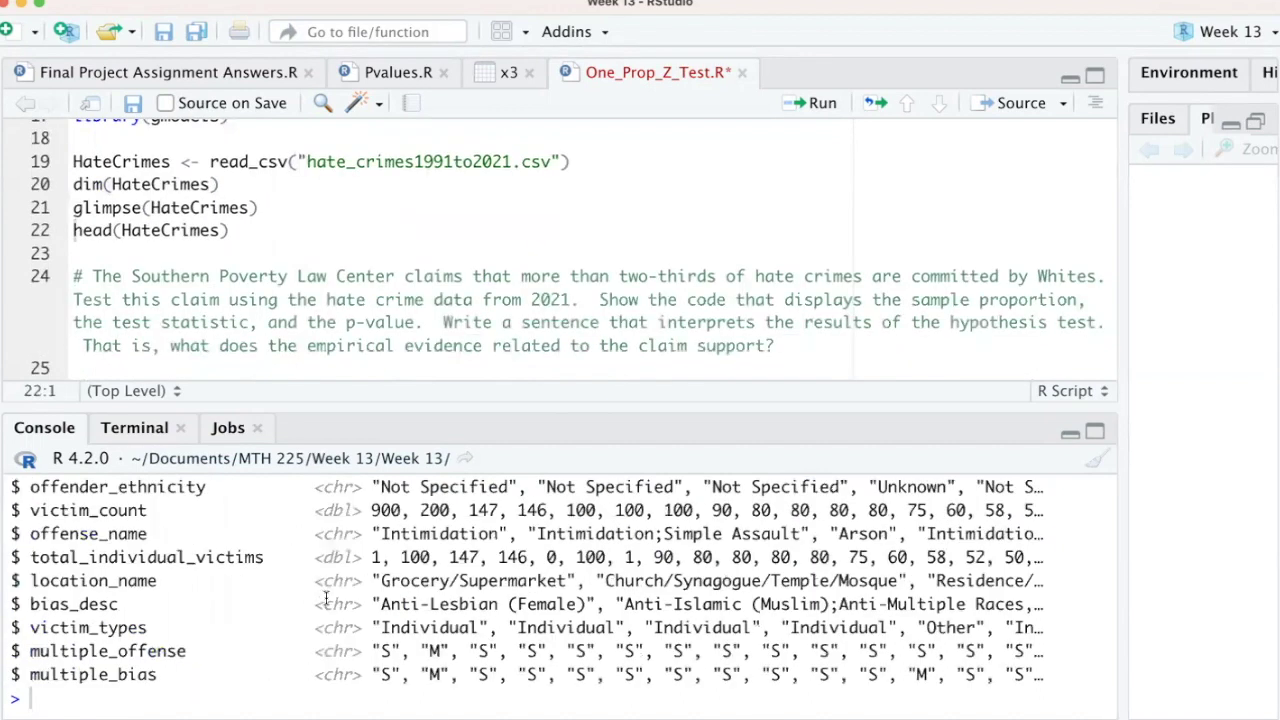
scroll(327, 590, up, 3)
scroll(327, 587, up, 15)
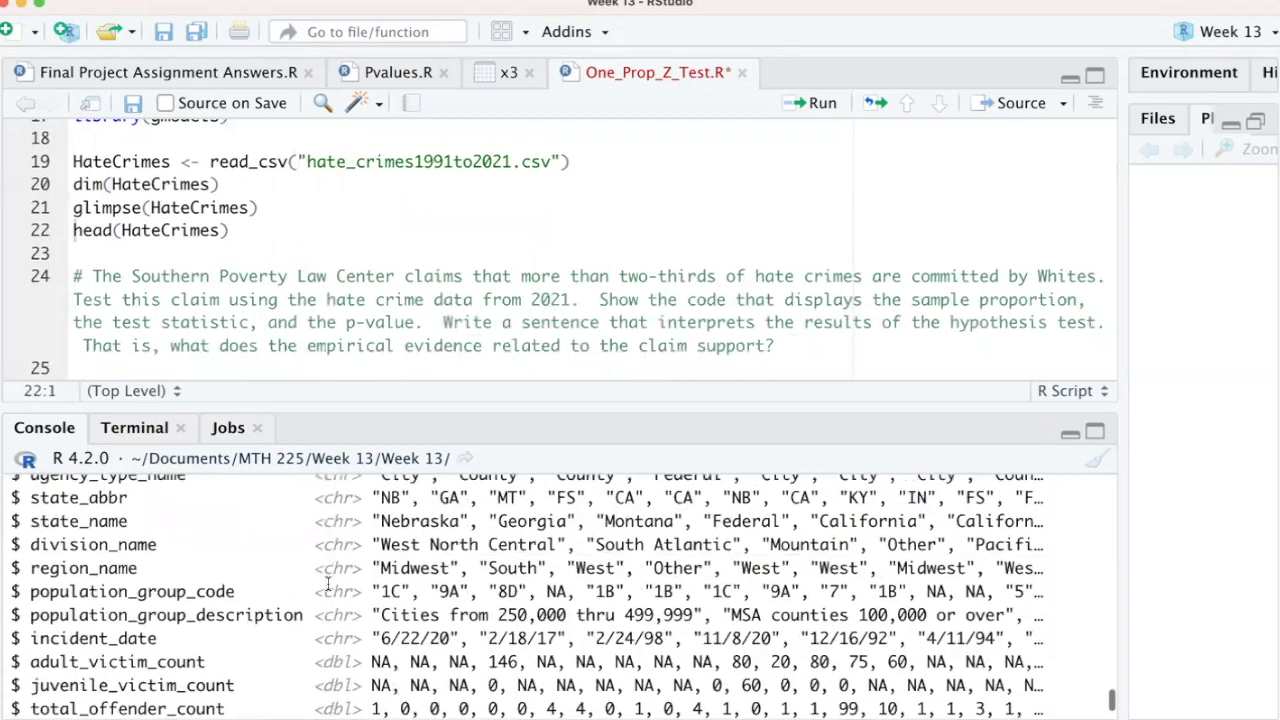
scroll(327, 587, down, 4)
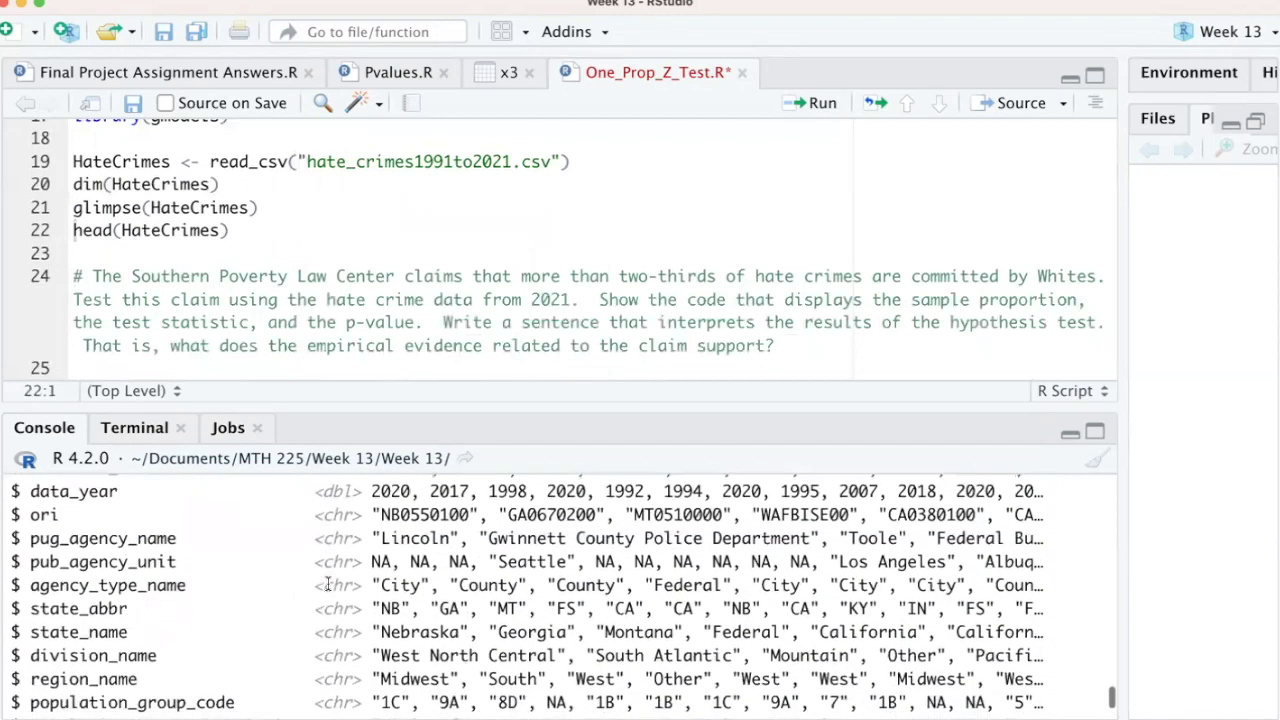
scroll(327, 585, down, 1)
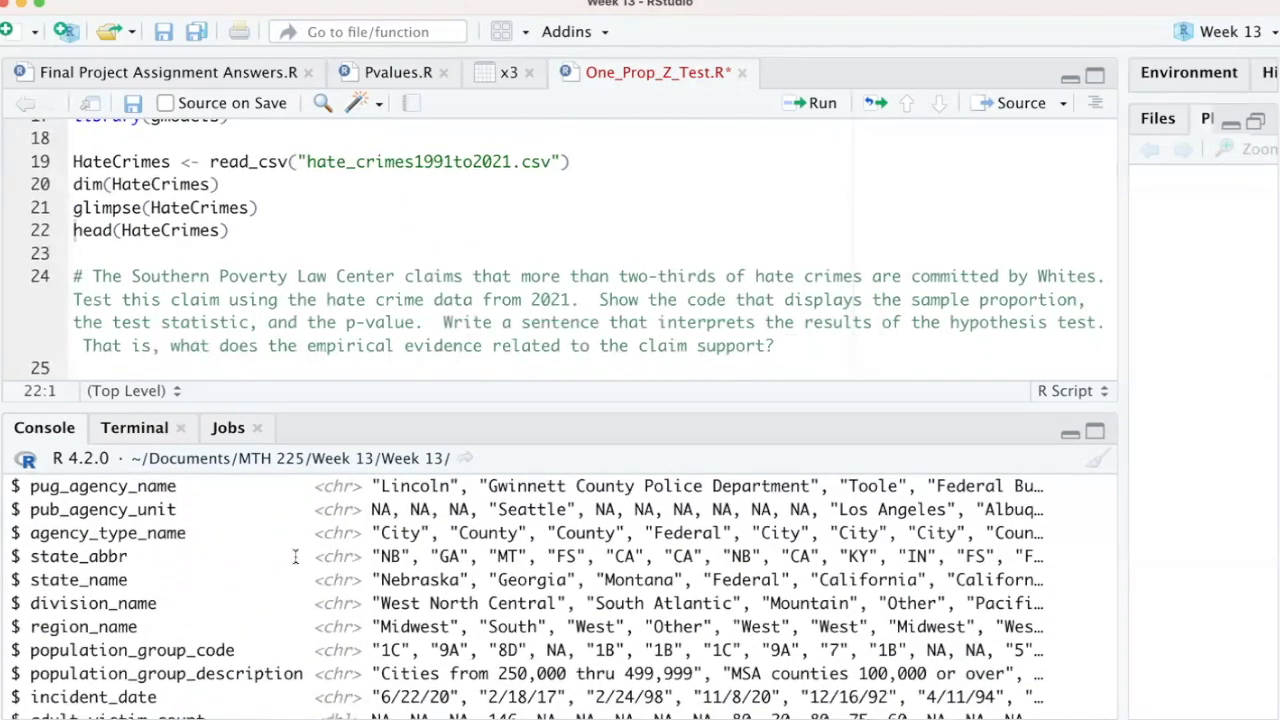
scroll(295, 556, down, 5)
scroll(300, 556, down, 5)
scroll(295, 556, down, 4)
scroll(295, 556, down, 2)
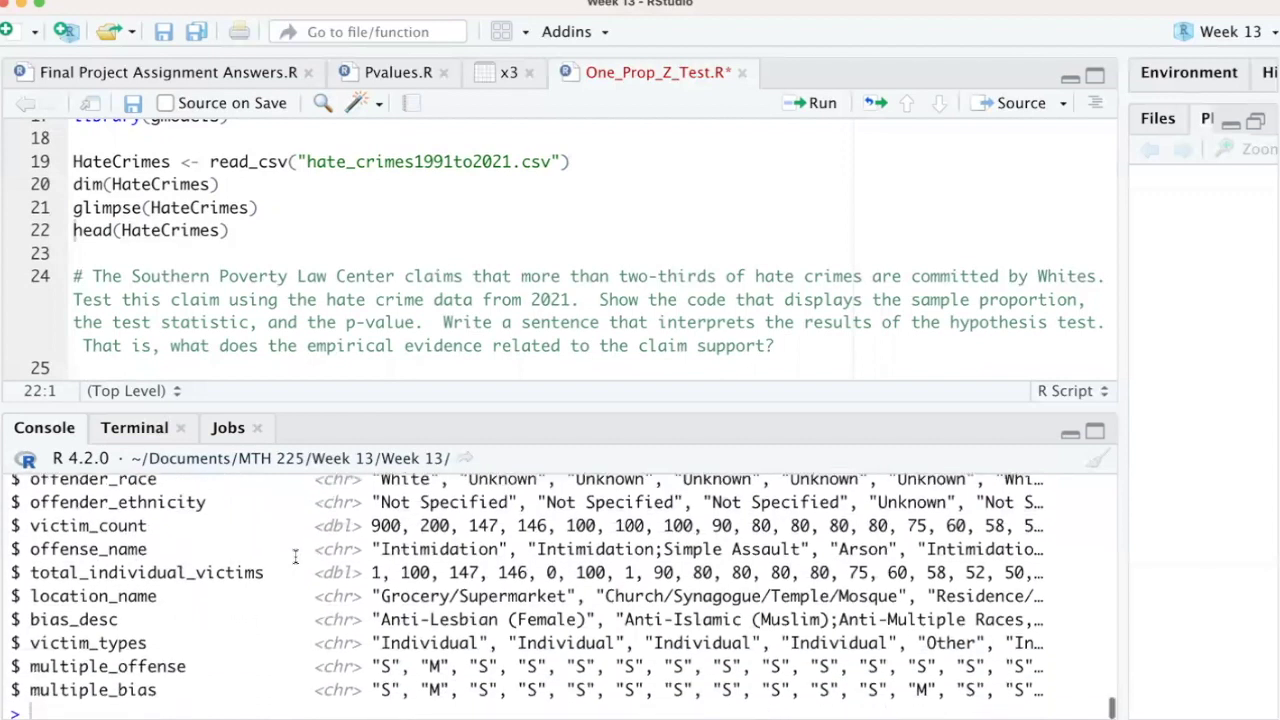
scroll(295, 556, down, 1)
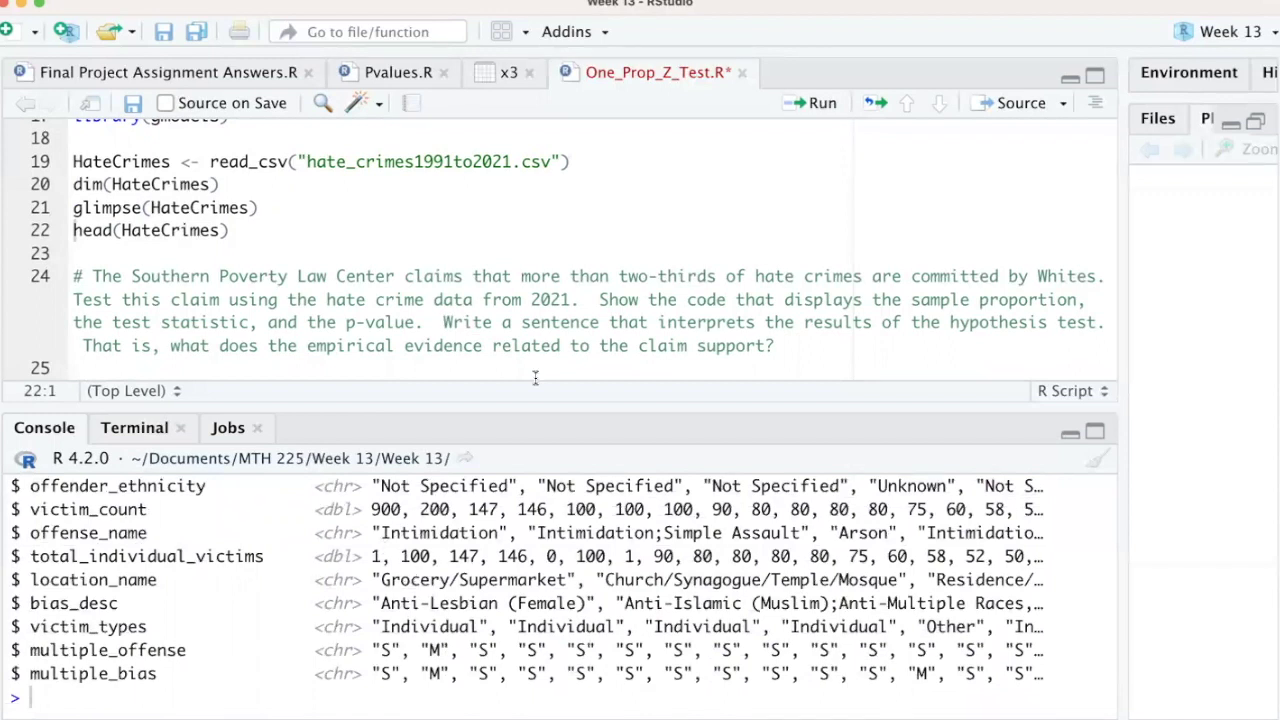
- Add the definition p = "proportion of hate crimes committed by Whites" to the Ho comment and review the hypotheses
scroll(658, 234, down, 3)
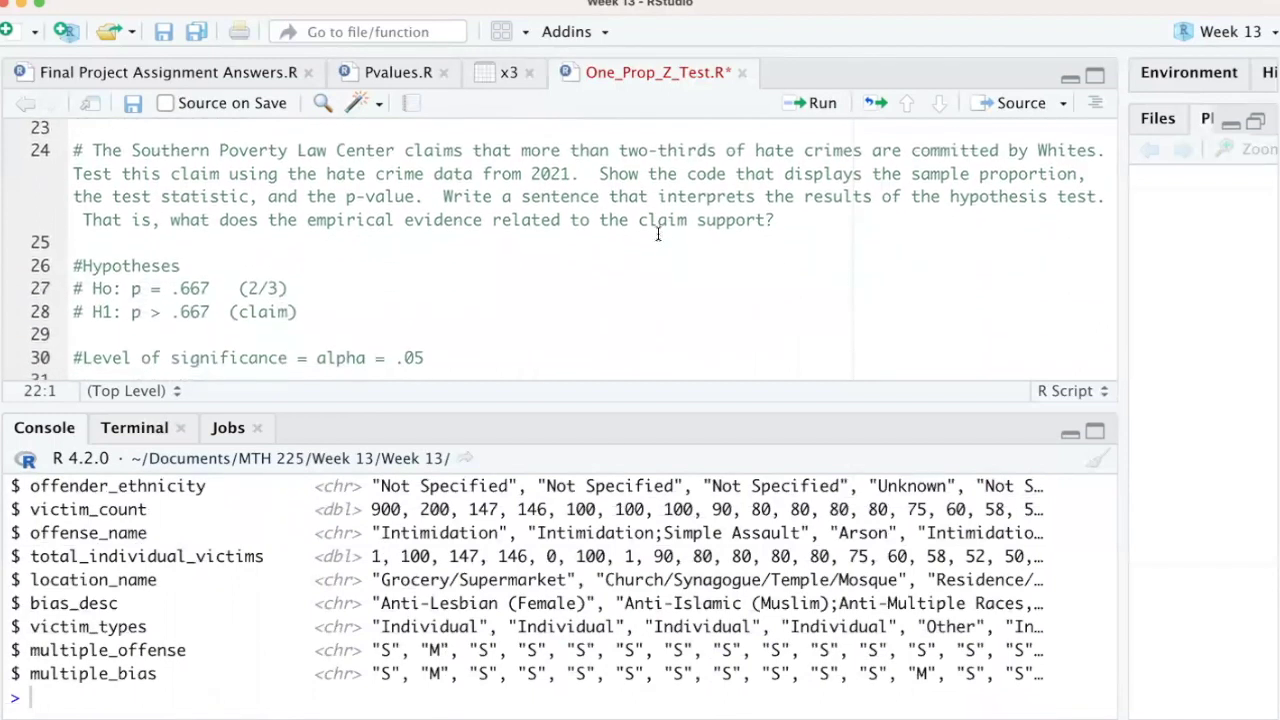
scroll(658, 234, up, 1)
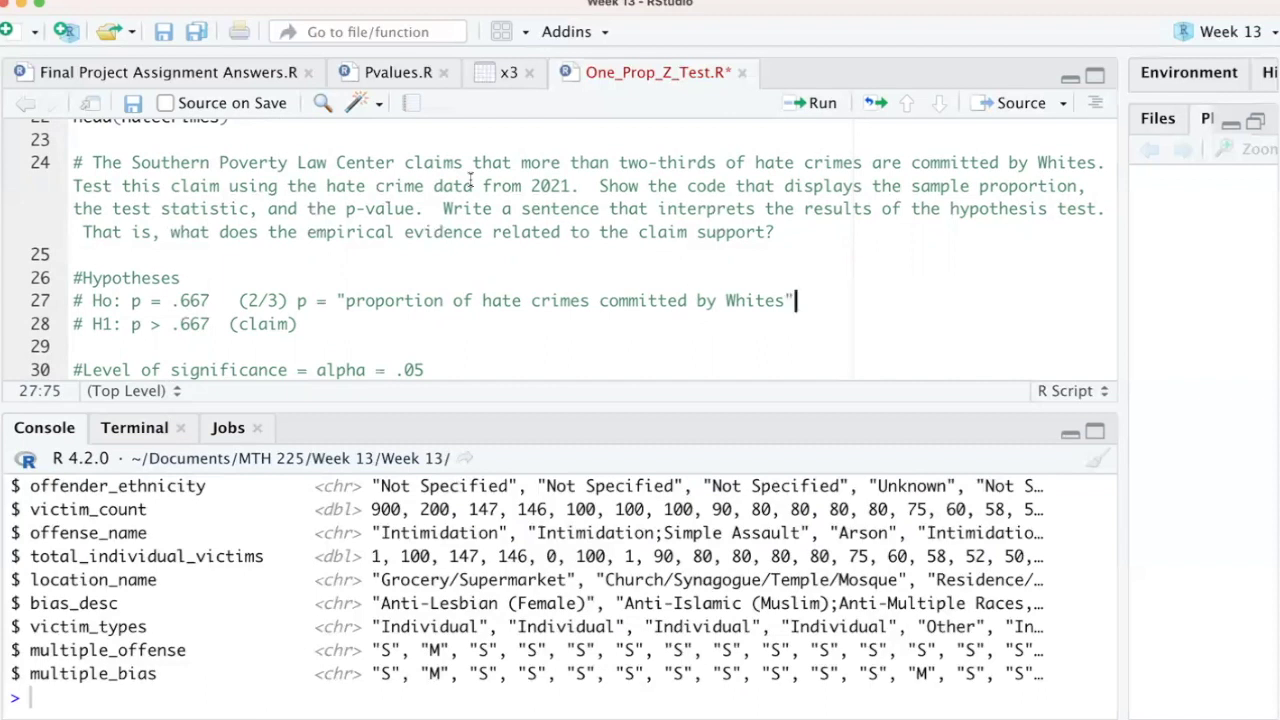
scroll(470, 178, down, 5)
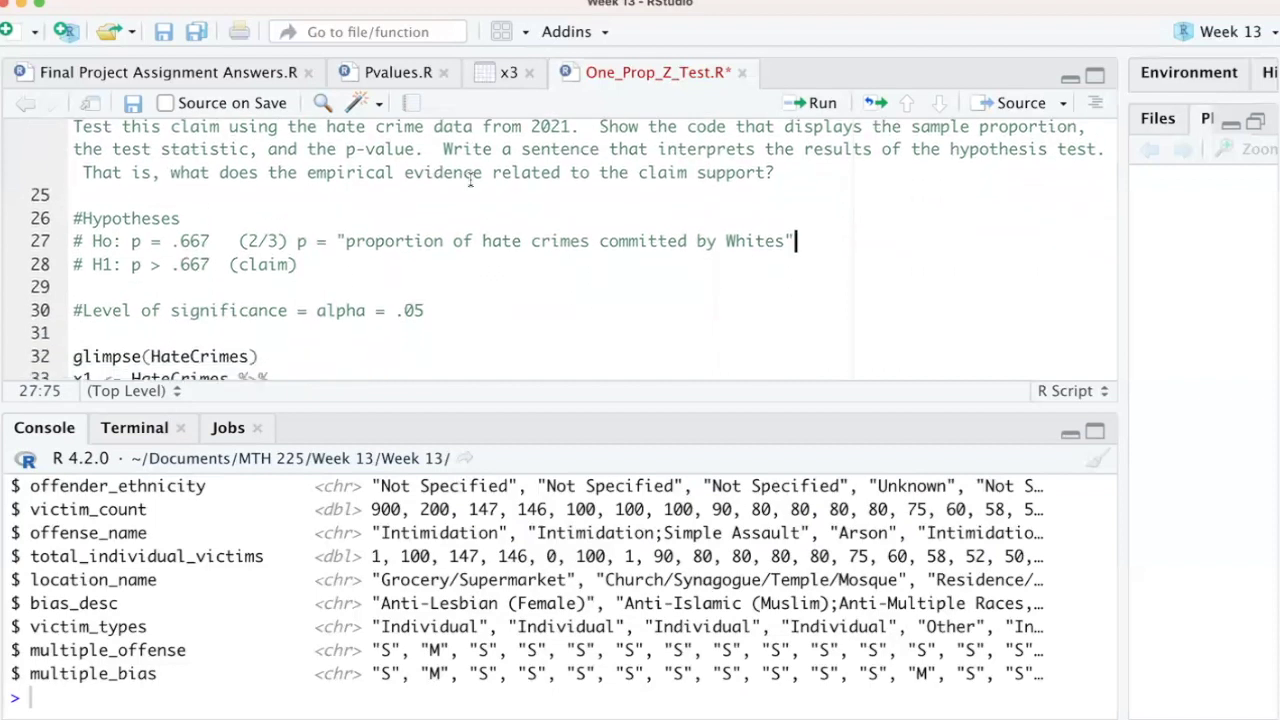
scroll(470, 178, down, 1)
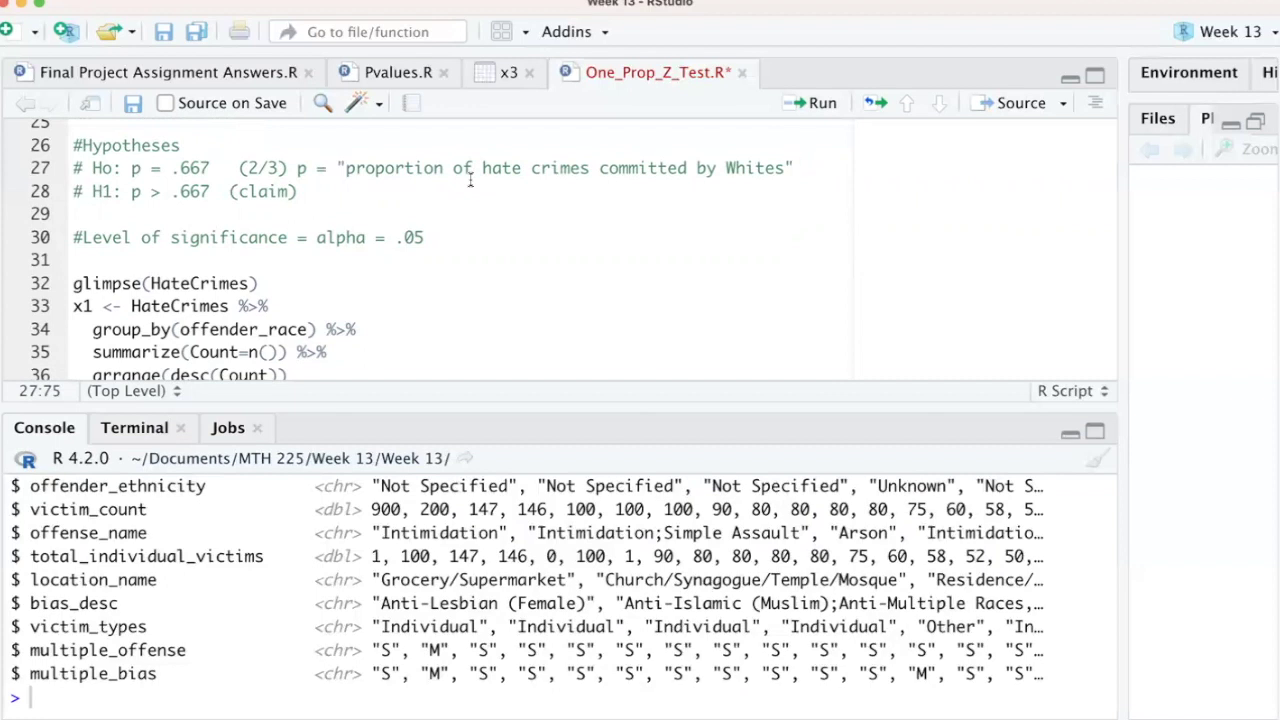
- Run glimpse(HateCrimes) on line 32 and locate the offender_race grouping variable in the console output
scroll(584, 236, down, 3)
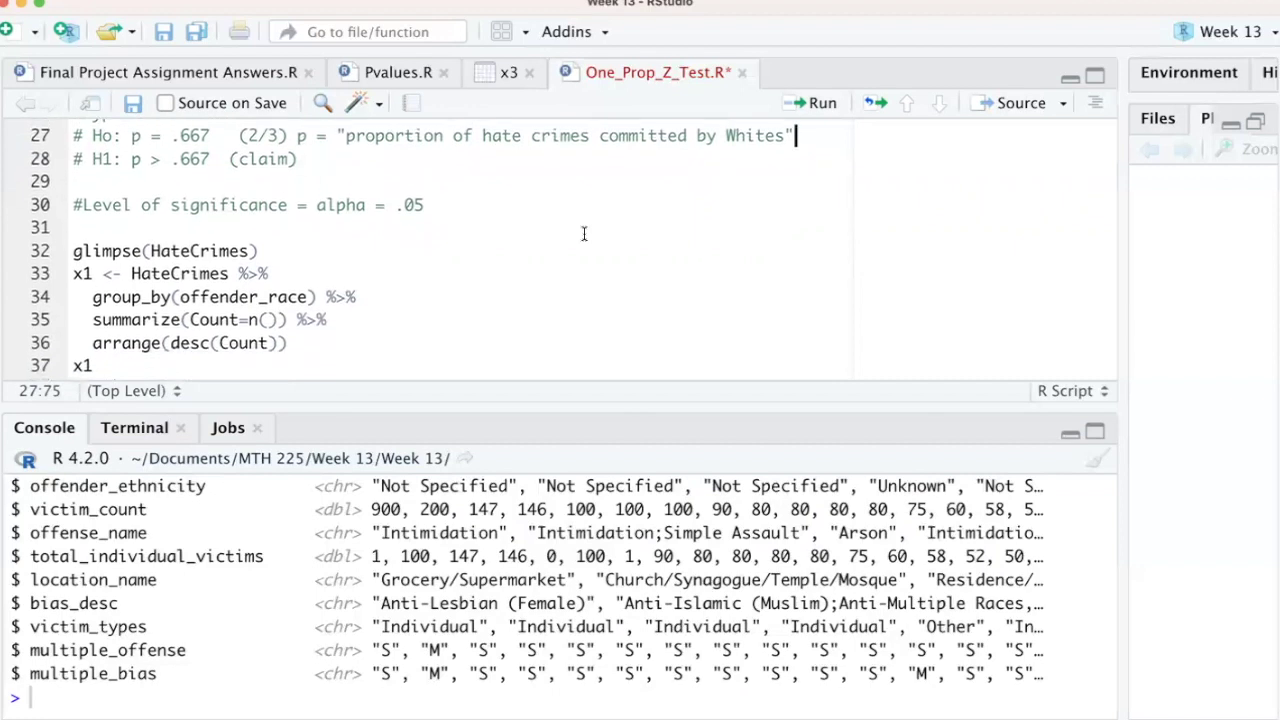
scroll(584, 234, down, 1)
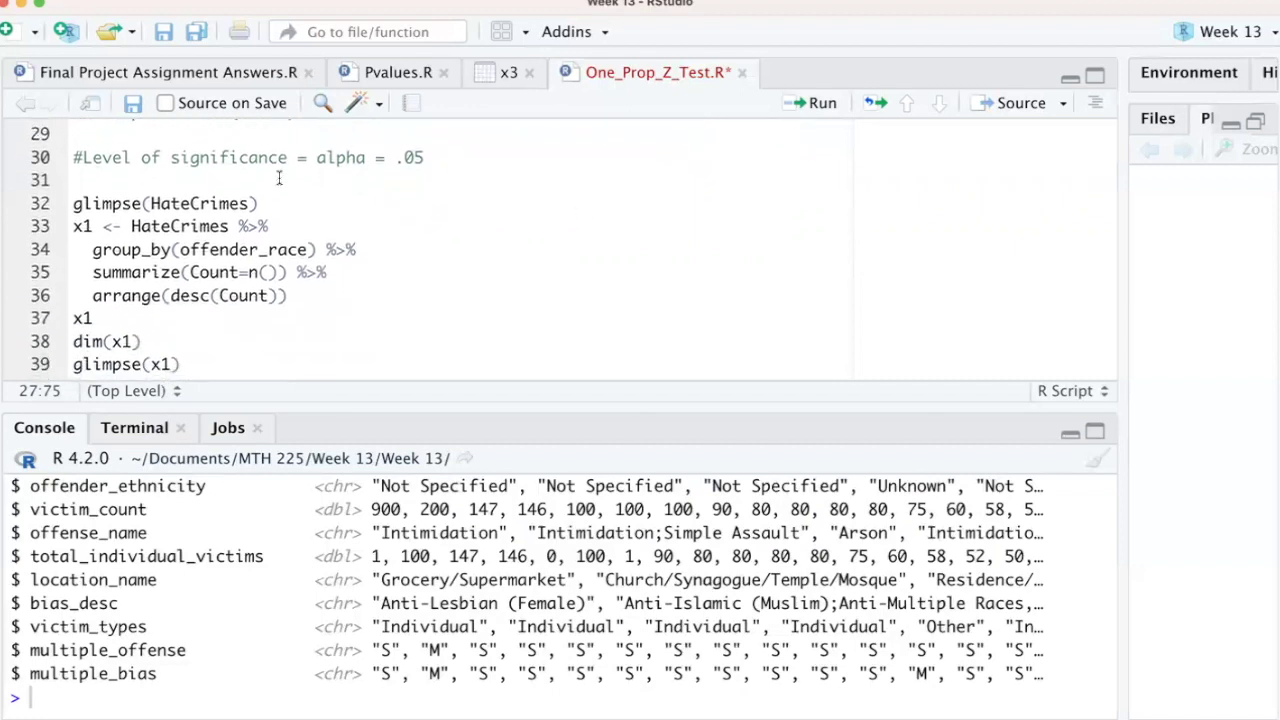
click(75, 204)
key(super+Return)
double_click(233, 250)
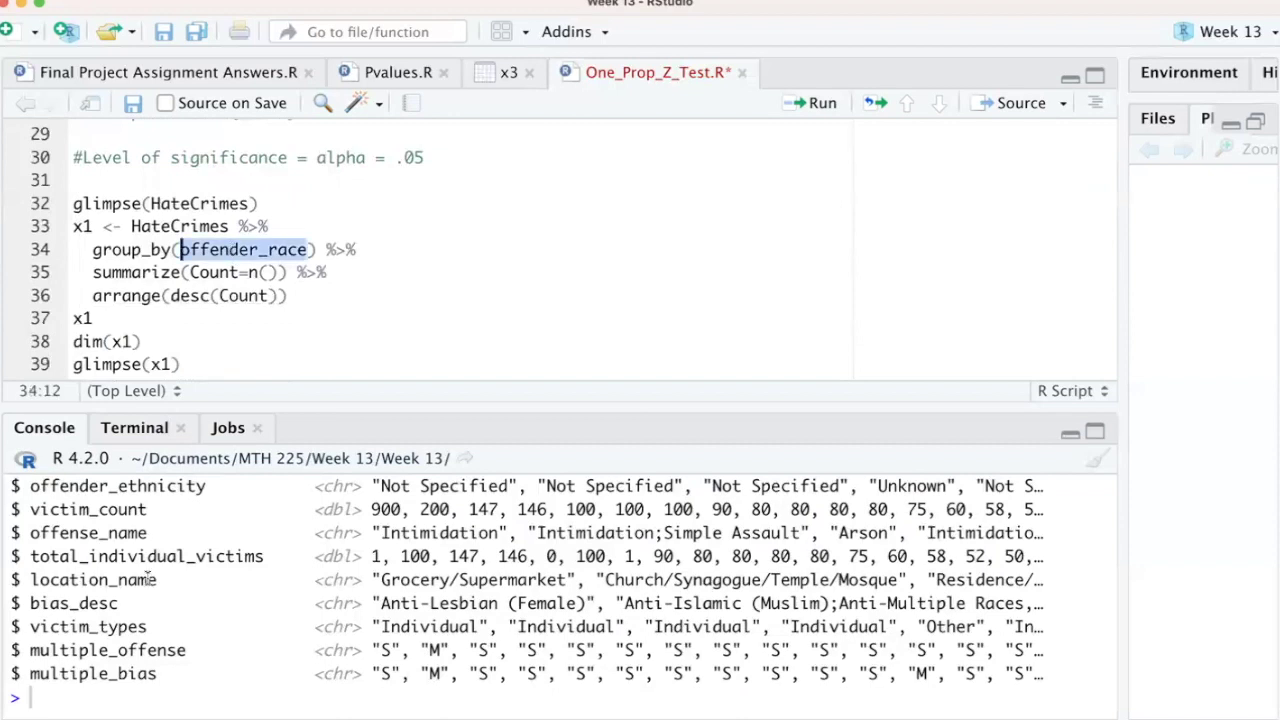
scroll(123, 585, up, 3)
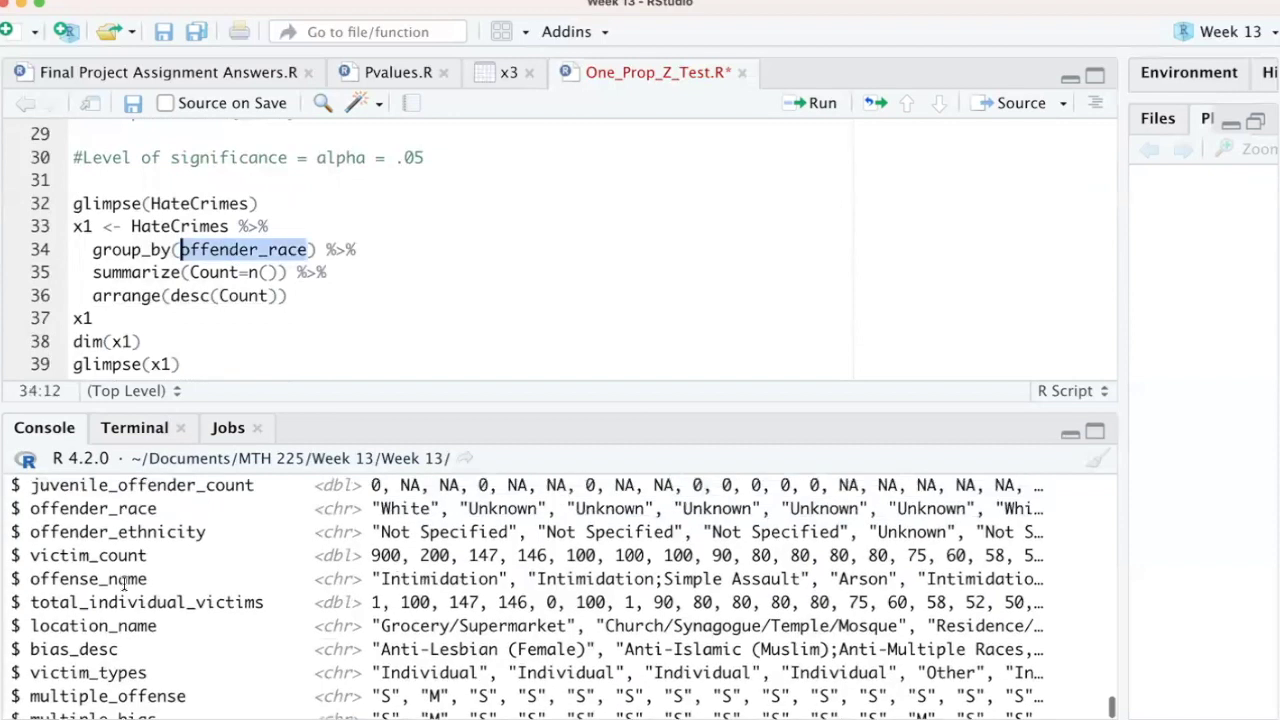
double_click(136, 520)
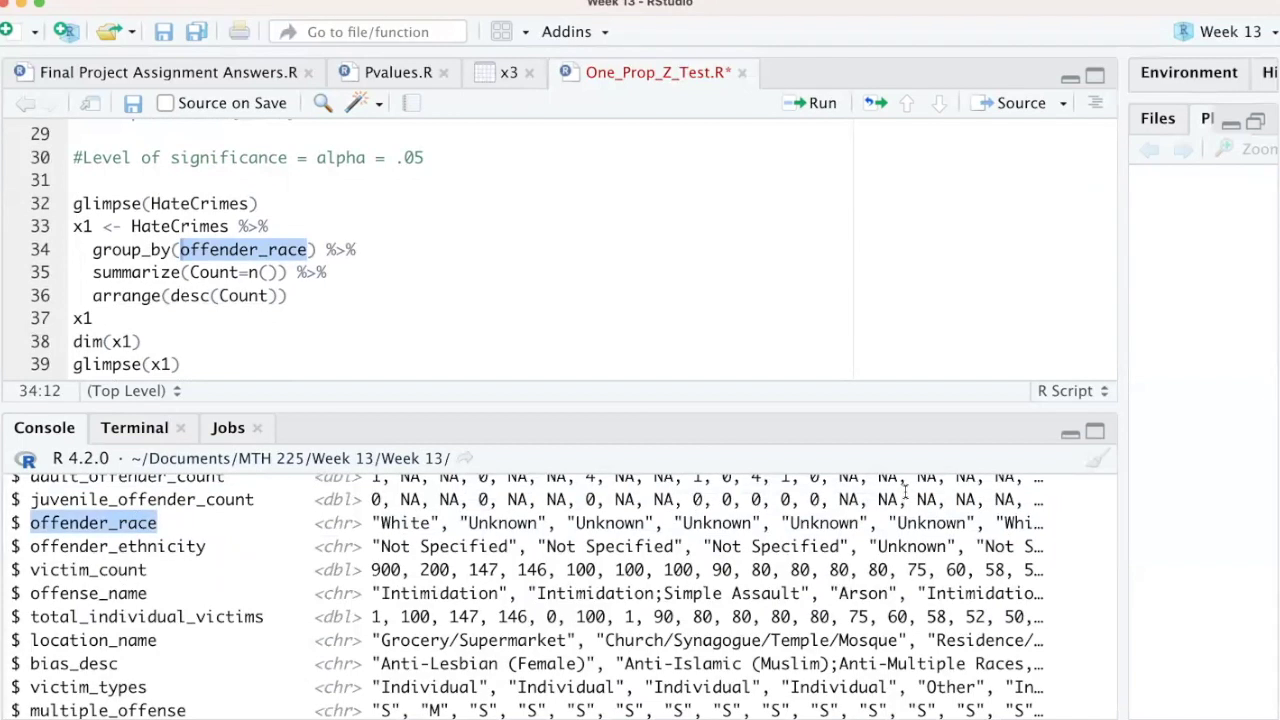
- Run the x1 summary counting hate crimes by offender_race in descending order, print x1, and inspect the Unknown, White and Not Specified counts
click(72, 226)
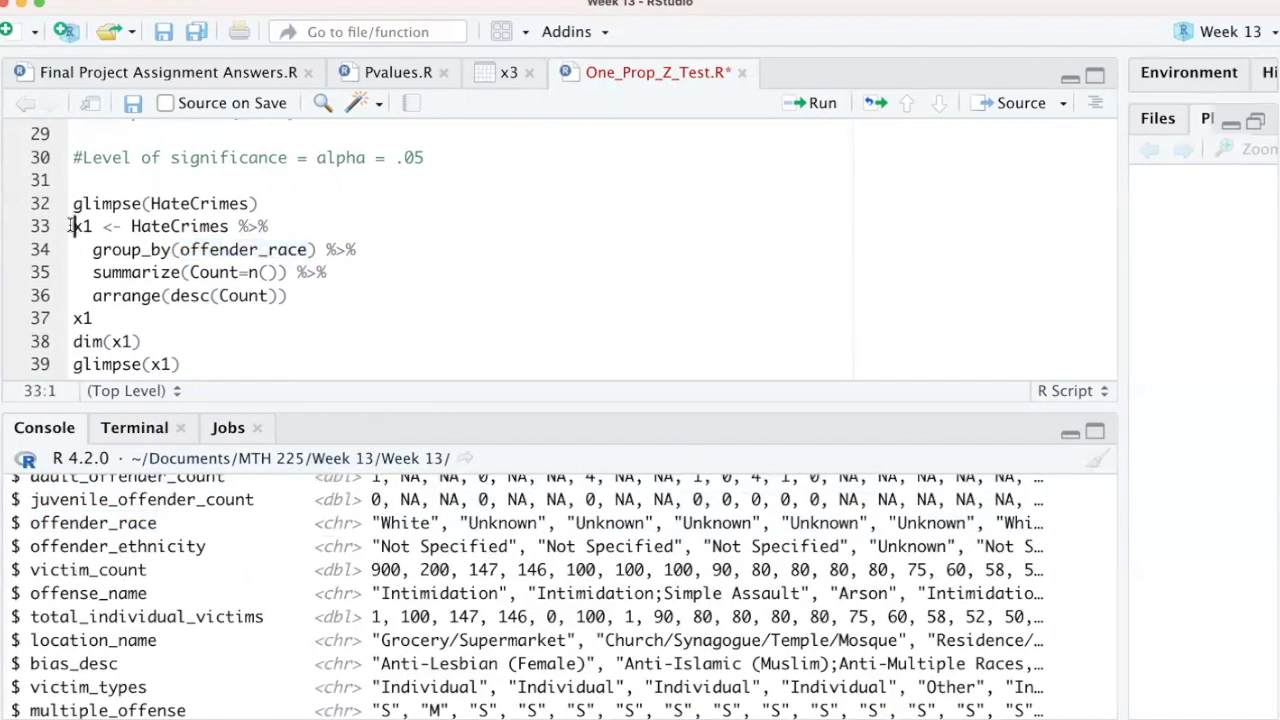
key(super+Return)
key(super+Return)
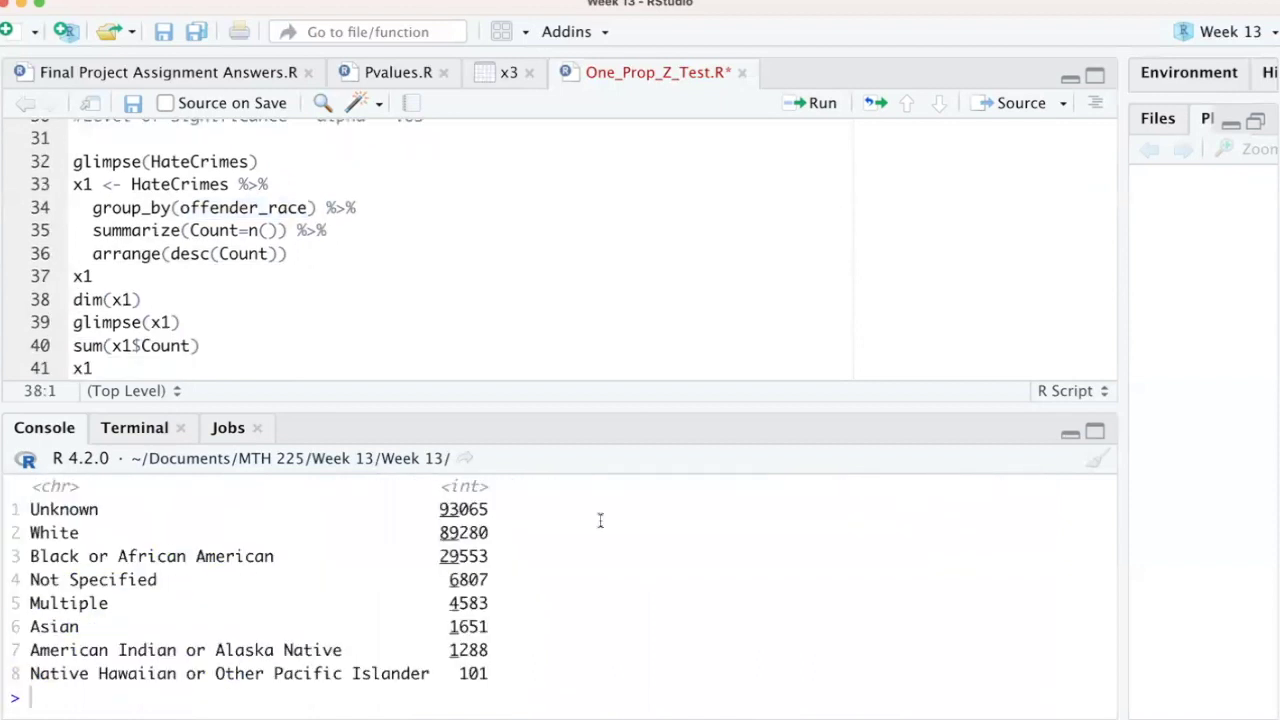
drag(489, 509, 431, 510)
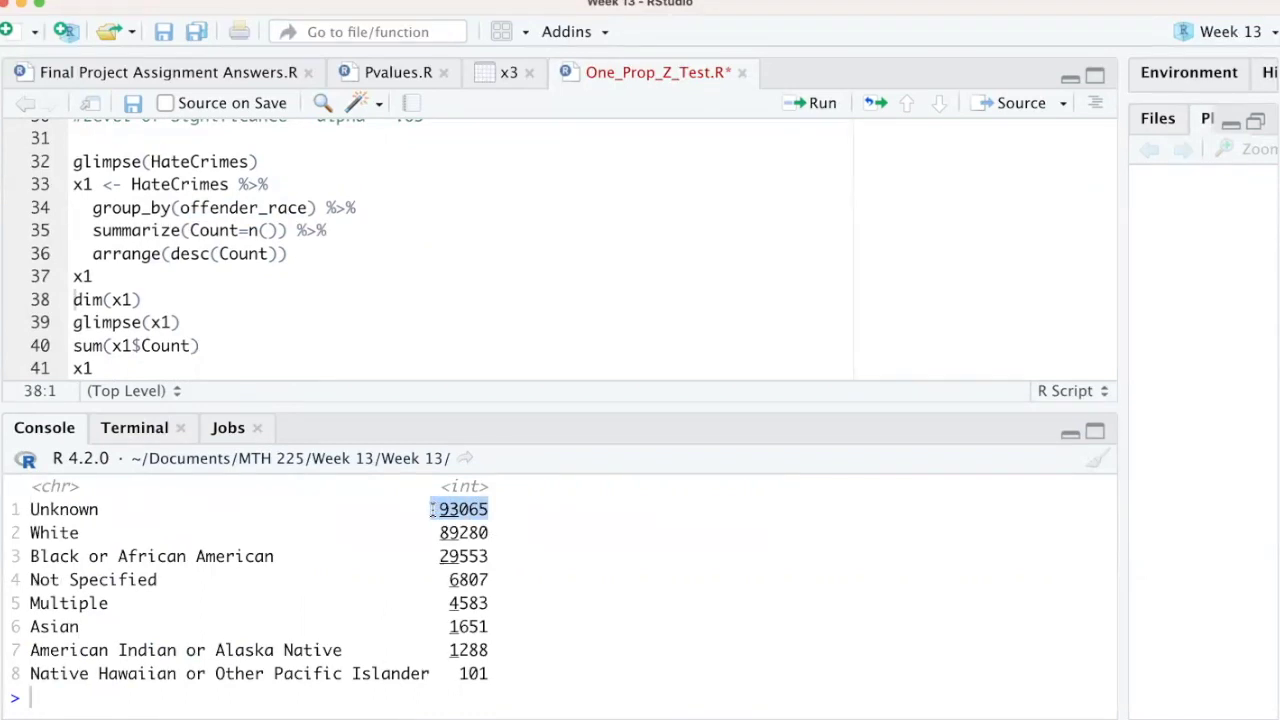
double_click(466, 535)
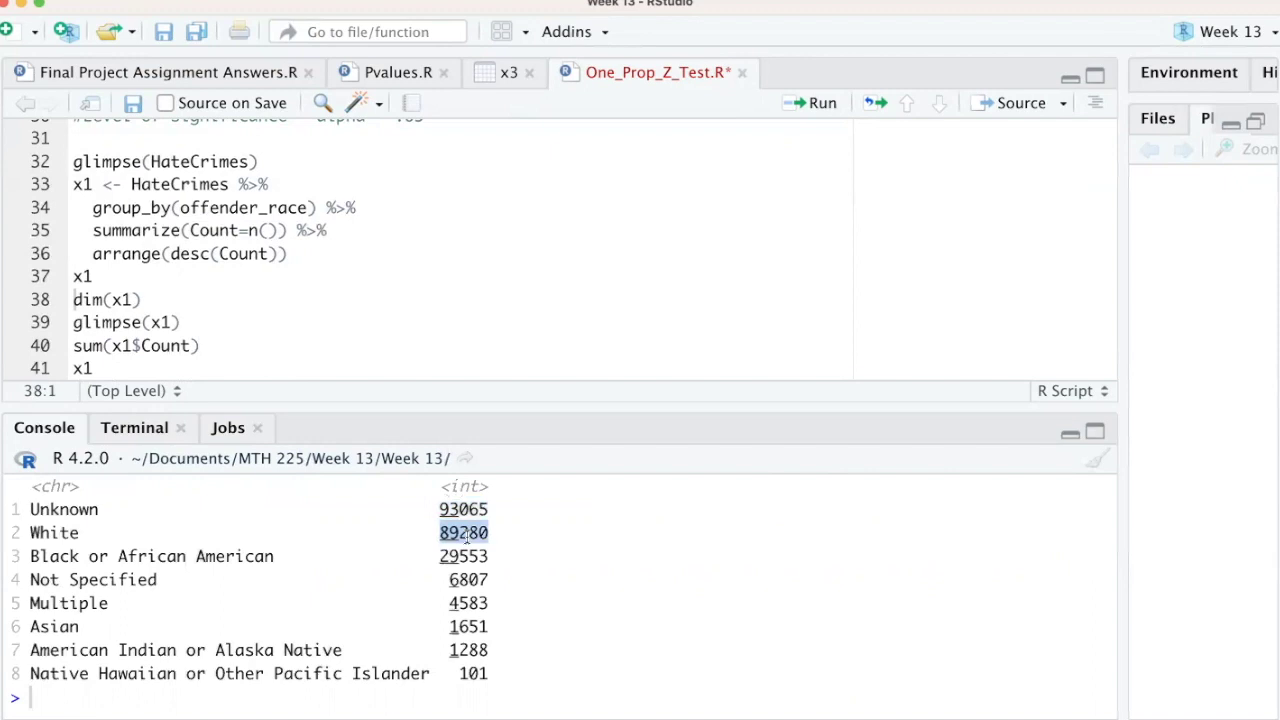
click(474, 507)
double_click(474, 507)
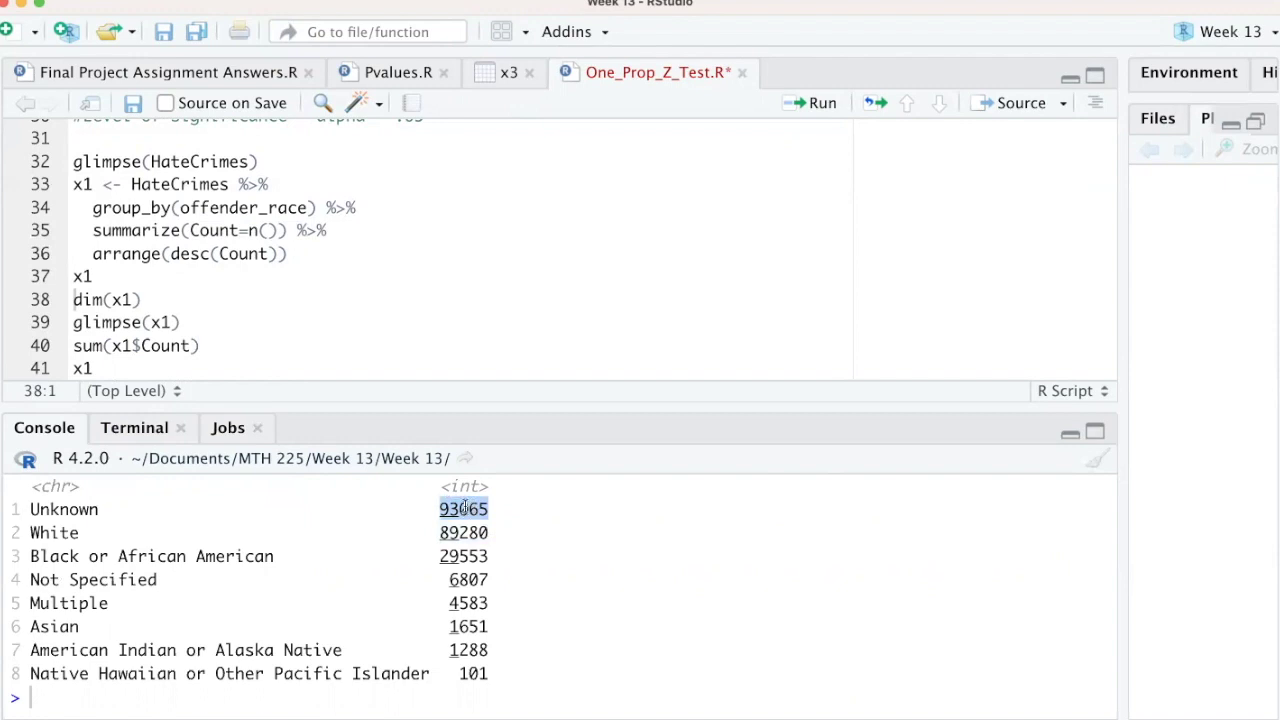
double_click(468, 580)
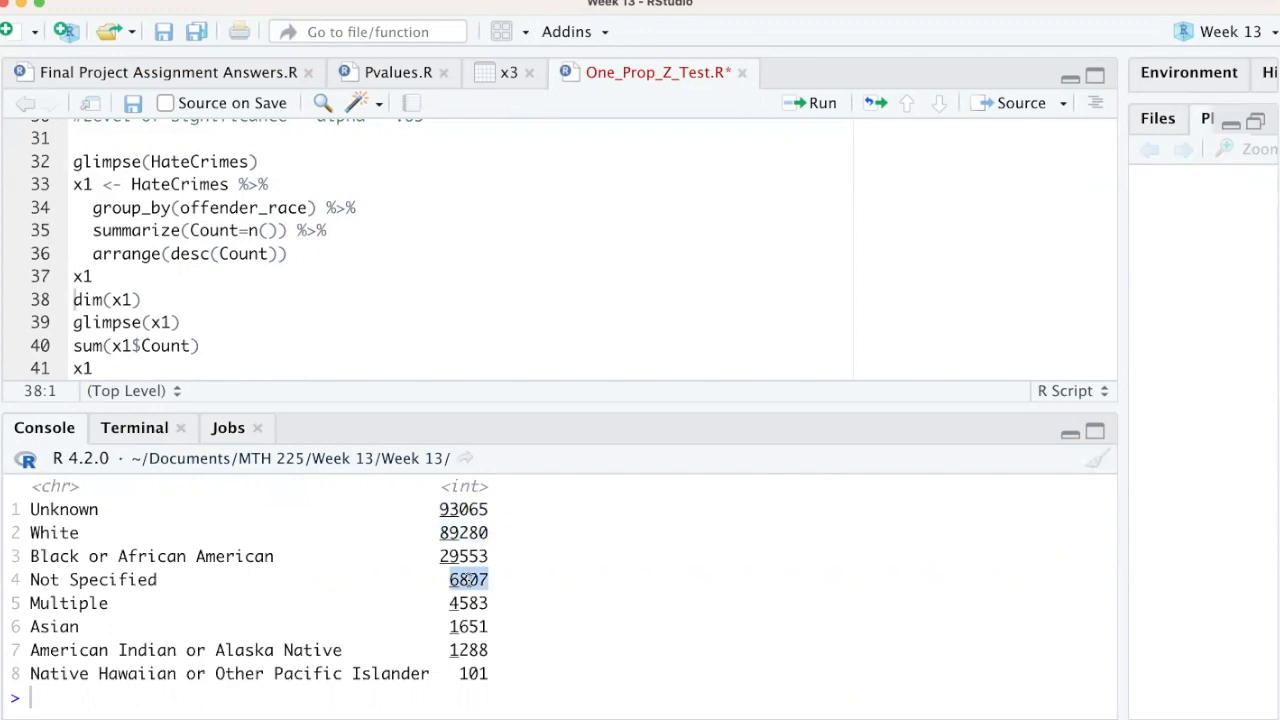
- Run the filter that excludes the "Unknown" and "Not Specified" offender races from x1 into x2, print x2, and highlight the White count
scroll(367, 344, down, 2)
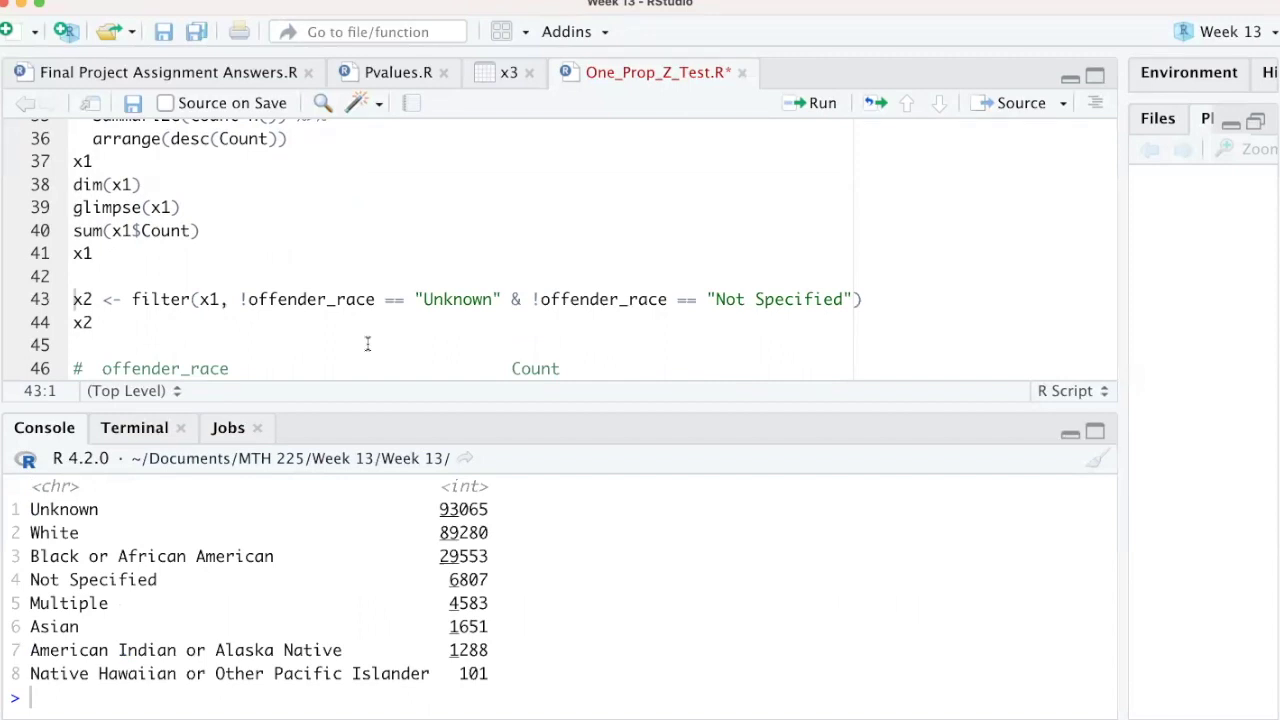
click(299, 299)
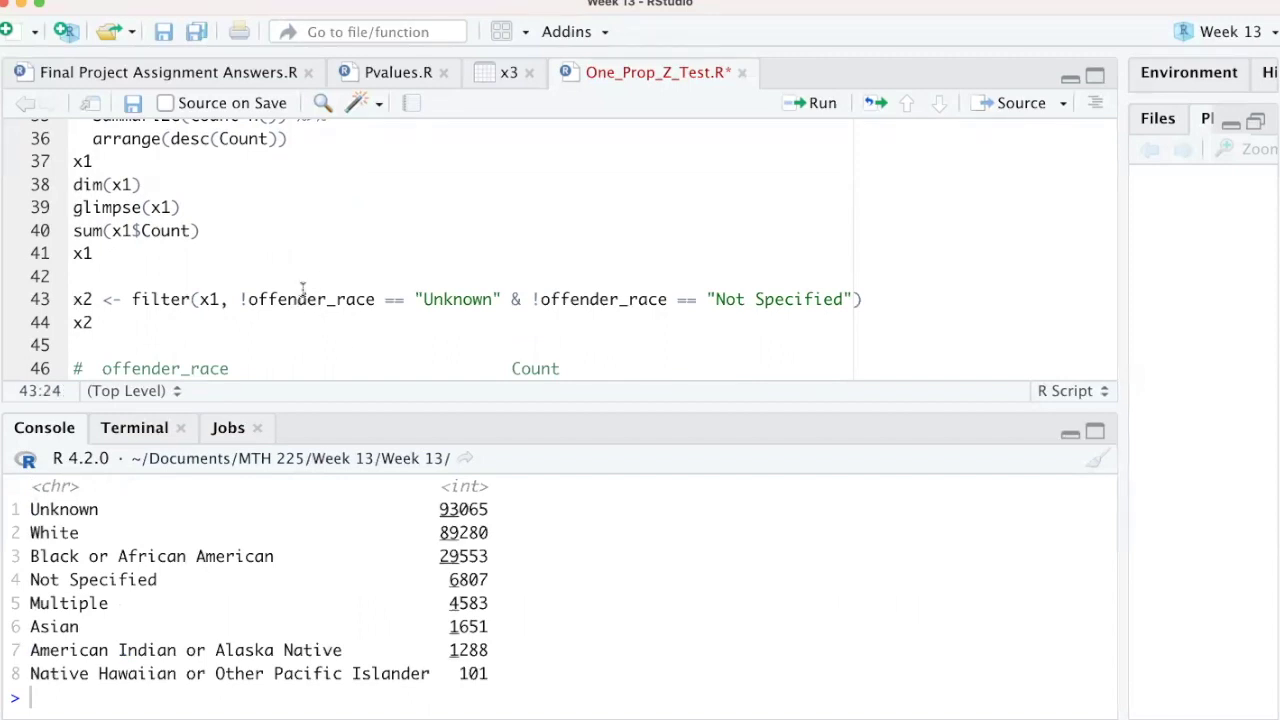
double_click(298, 299)
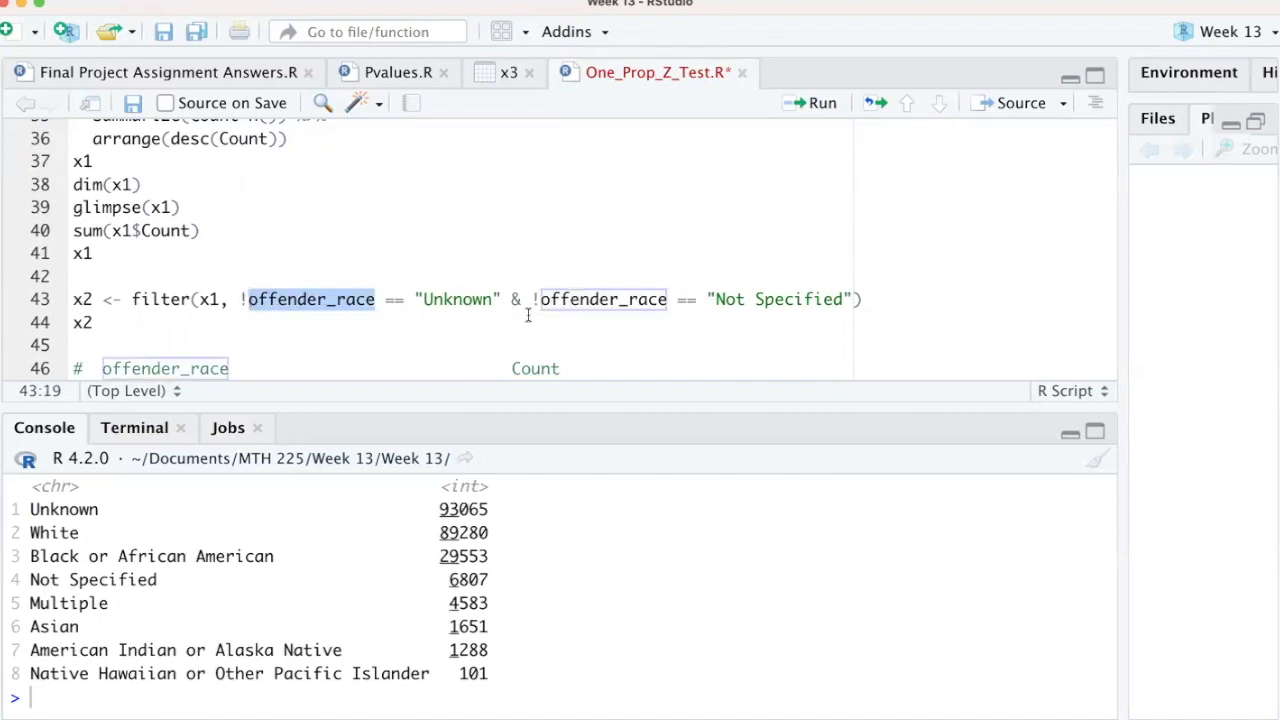
click(639, 302)
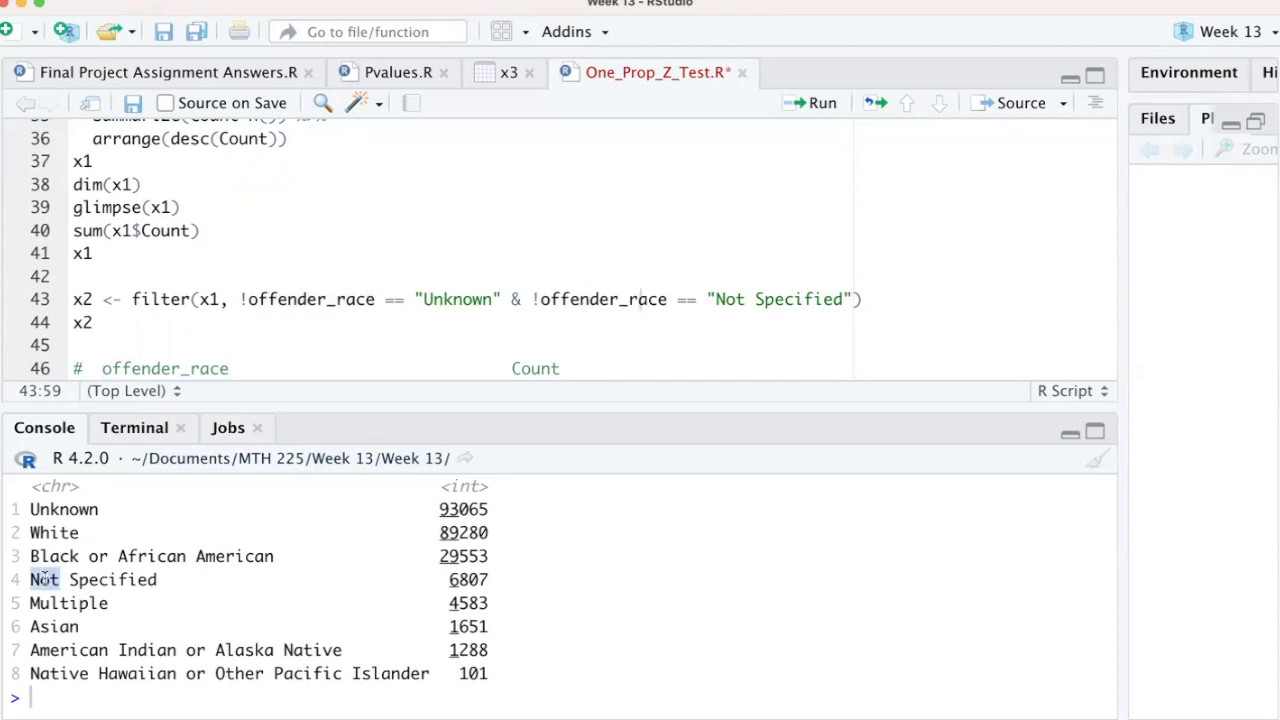
drag(32, 580, 157, 580)
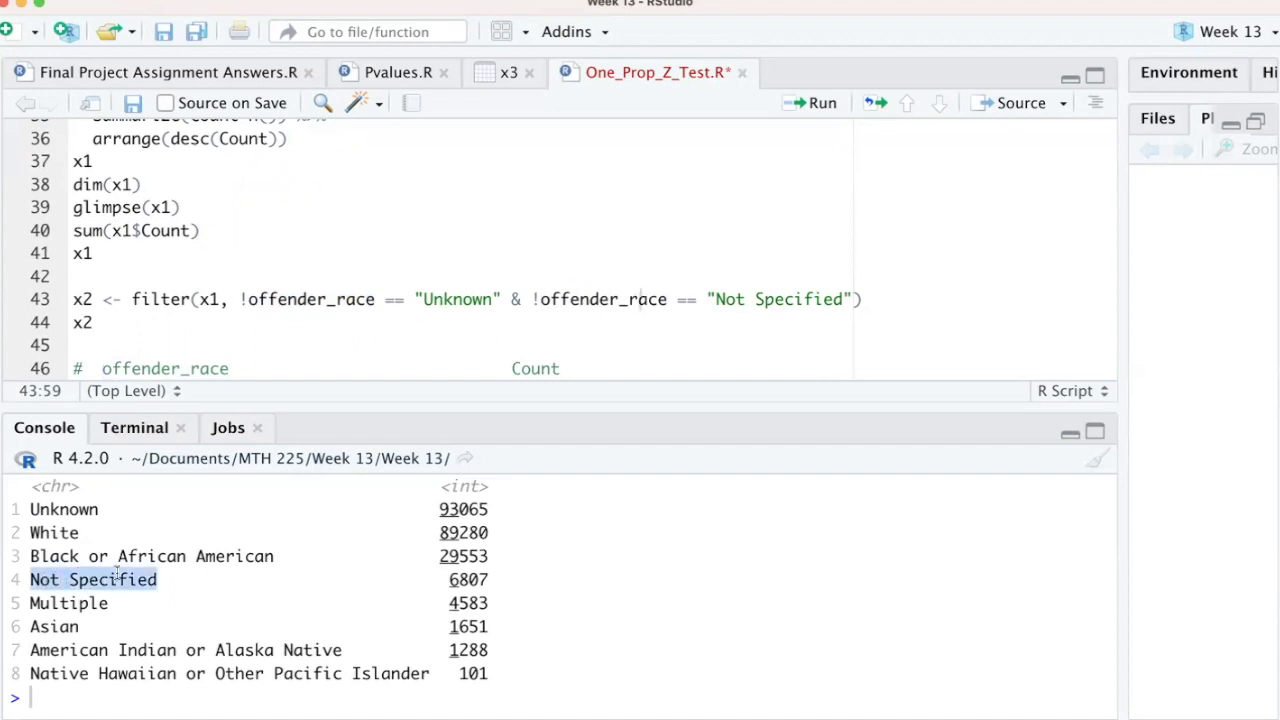
double_click(48, 511)
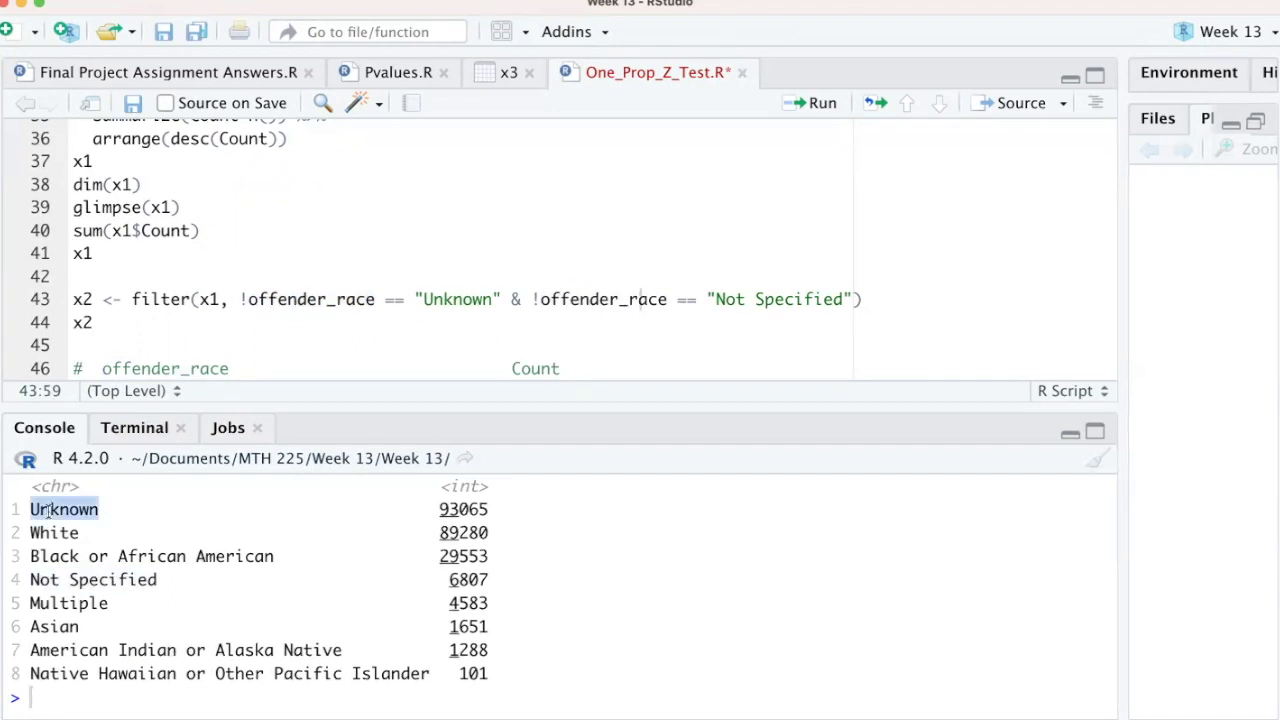
key(super+Return)
key(super+Return)
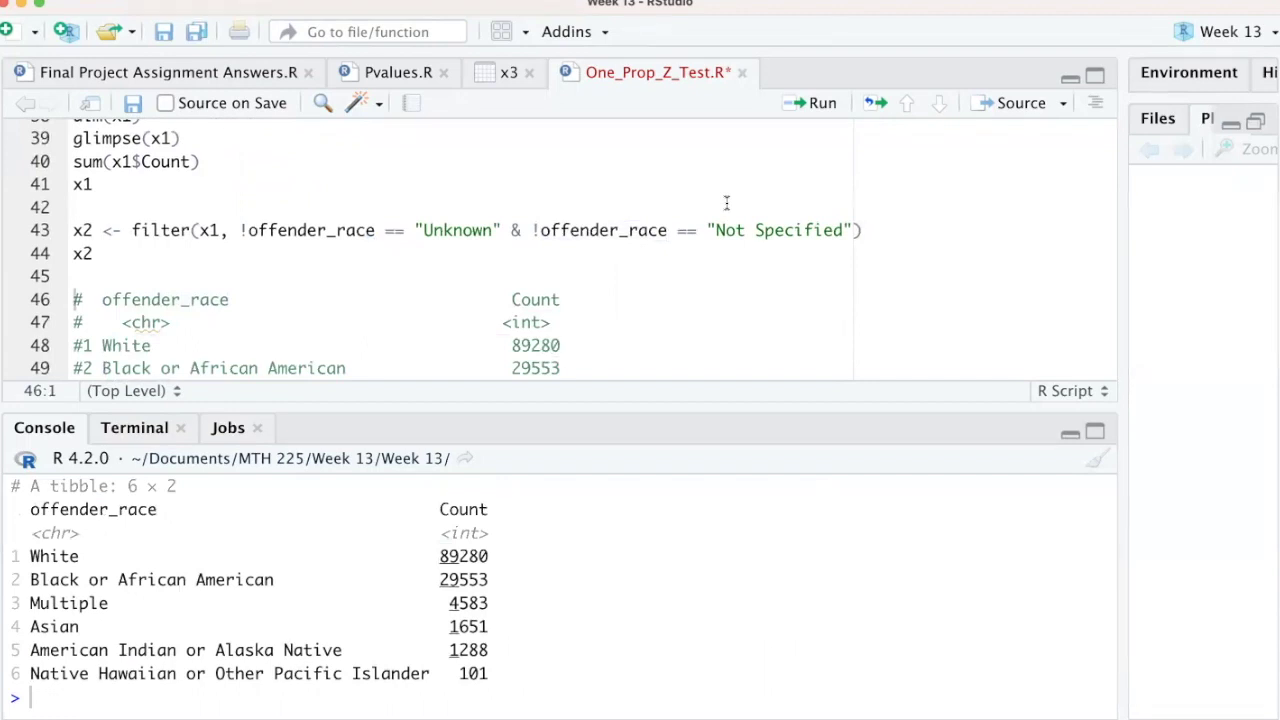
double_click(469, 555)
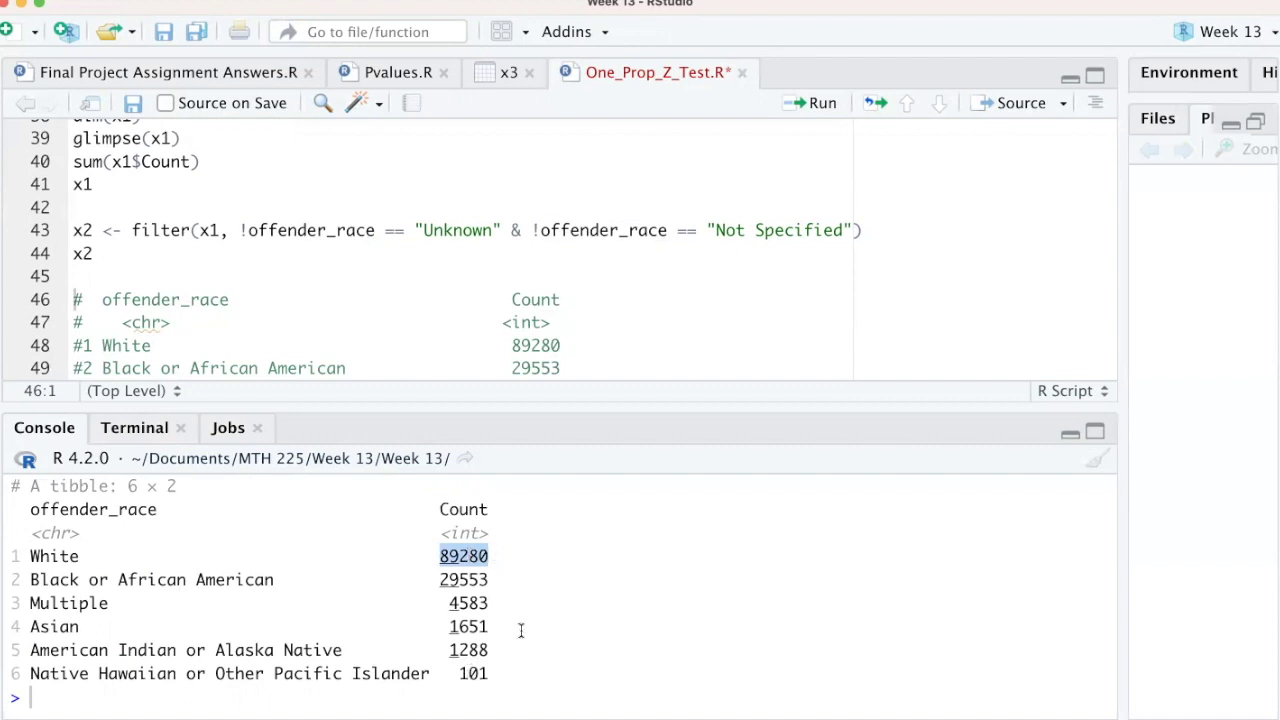
- Run sum(x2$Count), assign x2$Count[1] to x, and match x with the White count in the console output
scroll(682, 357, down, 5)
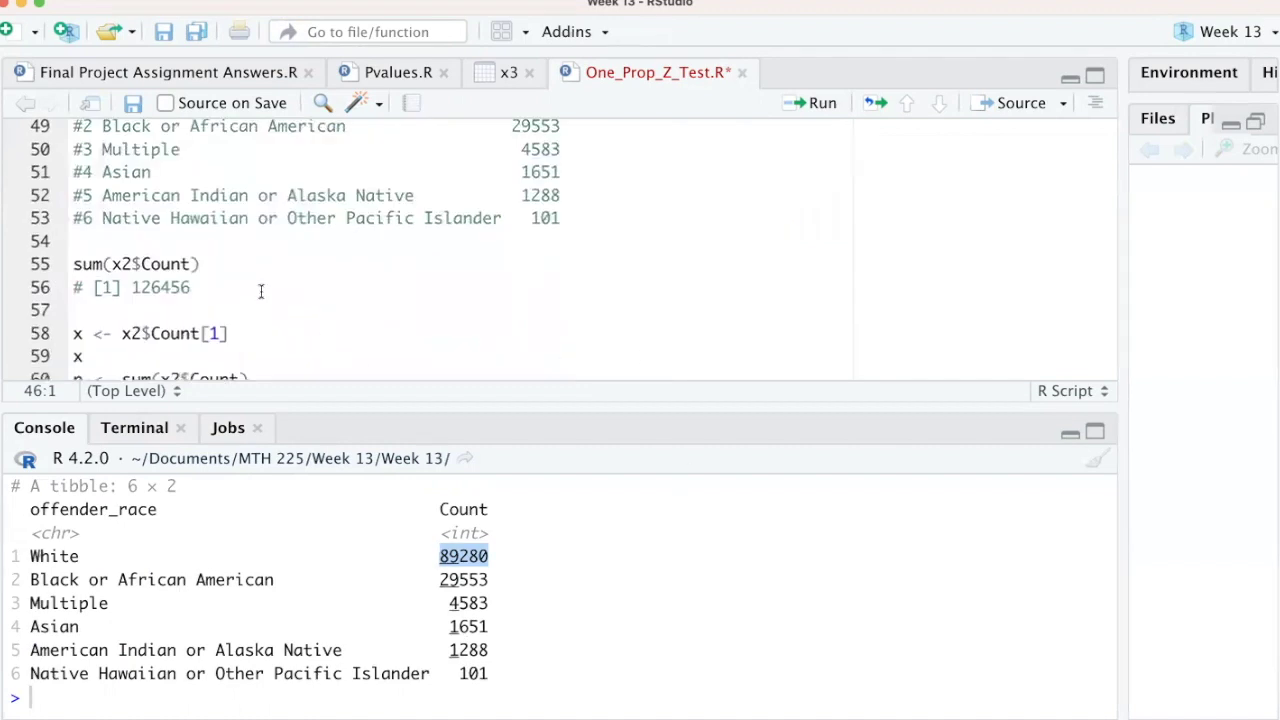
click(215, 265)
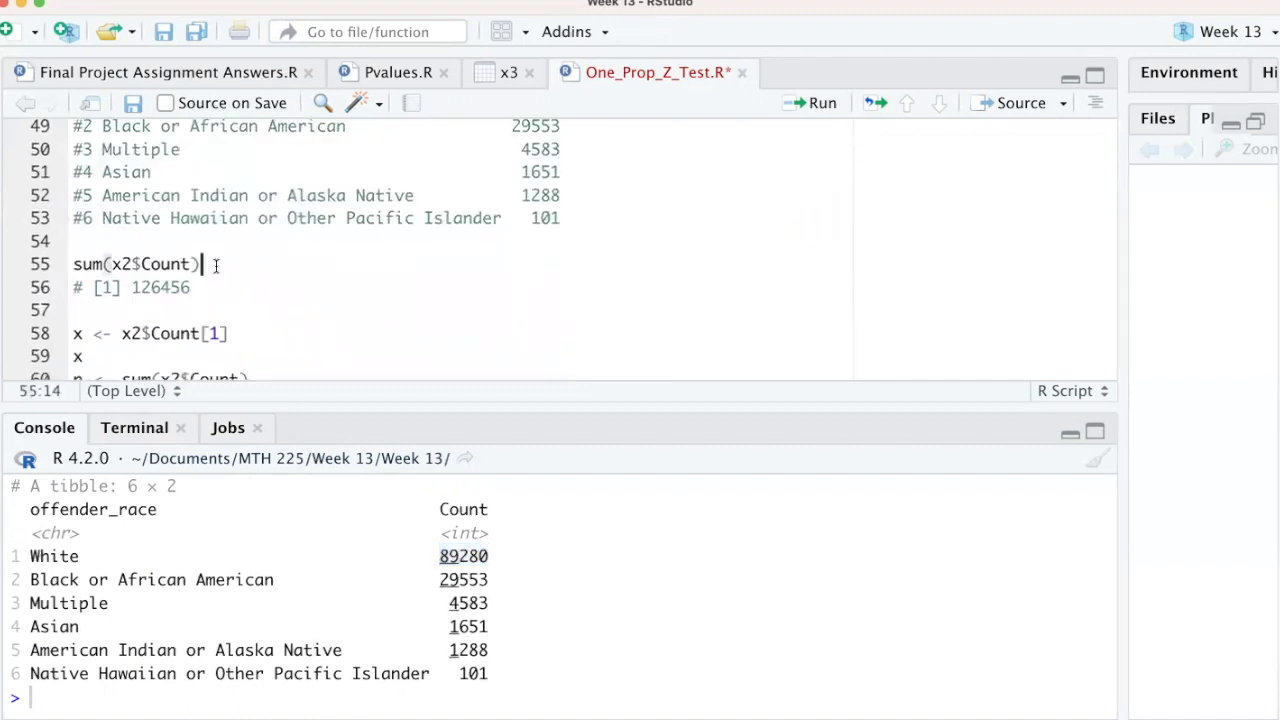
key(super+Return)
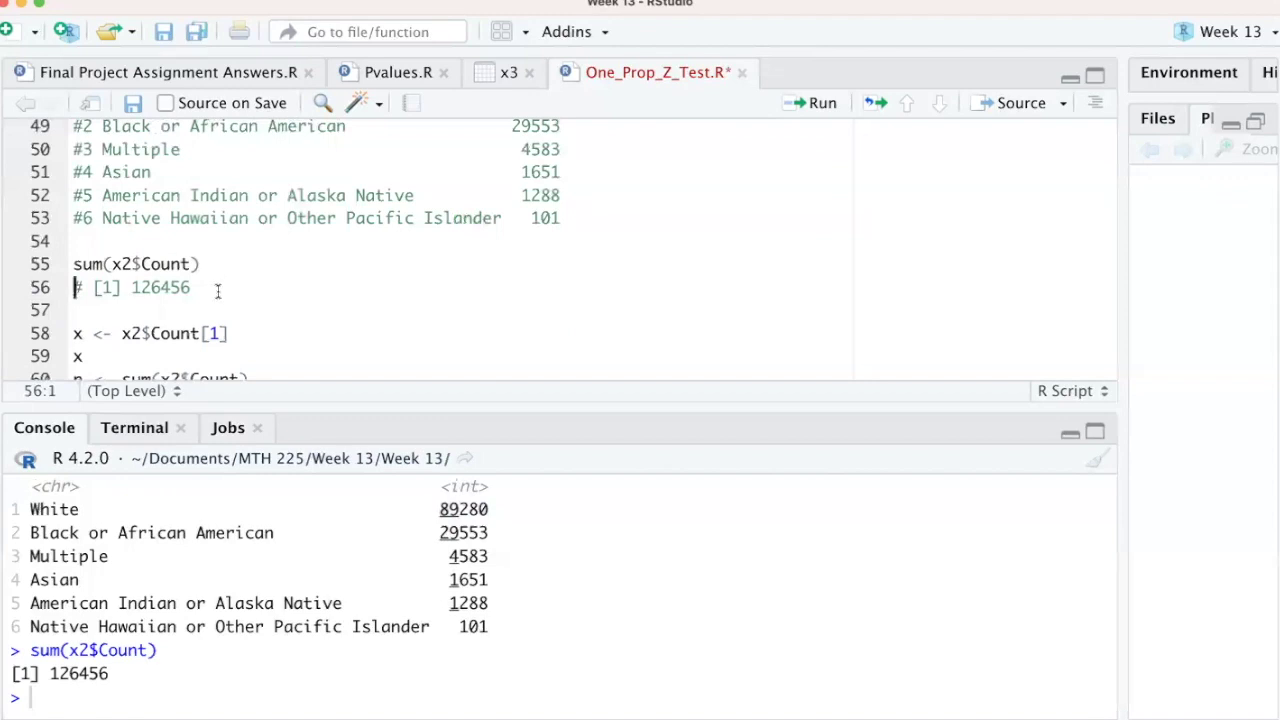
key(super+Return)
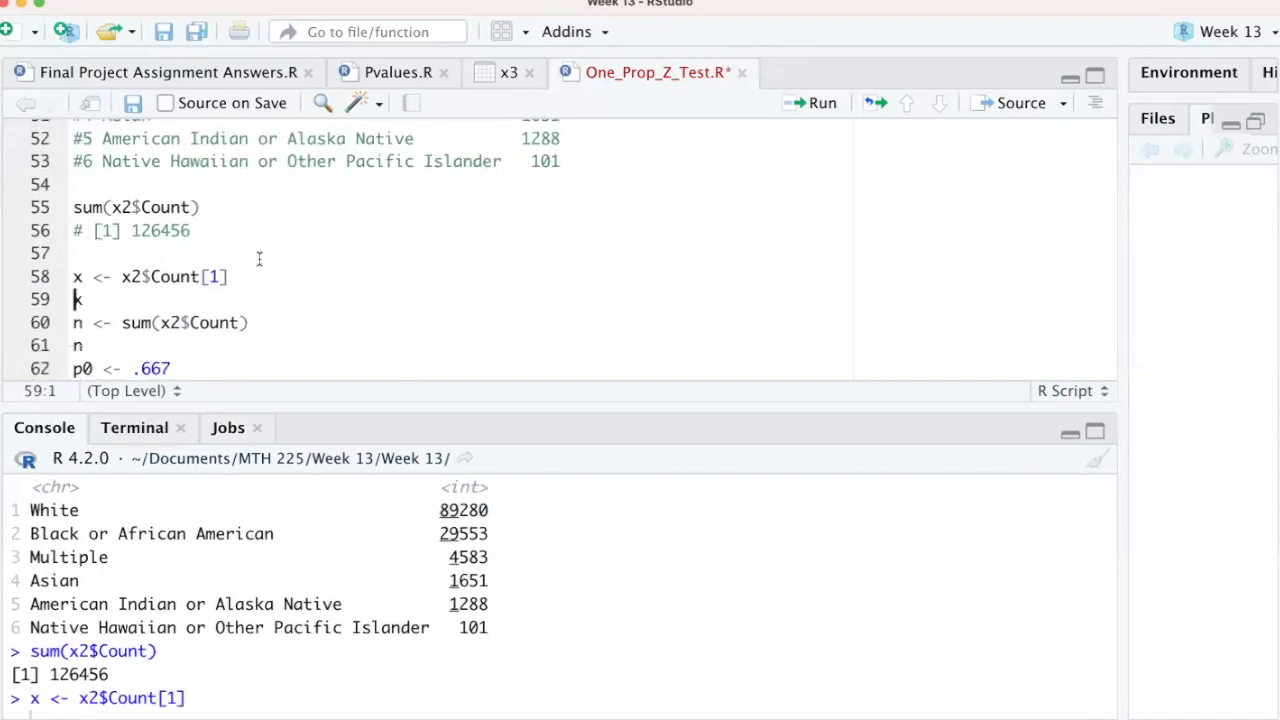
drag(245, 278, 72, 278)
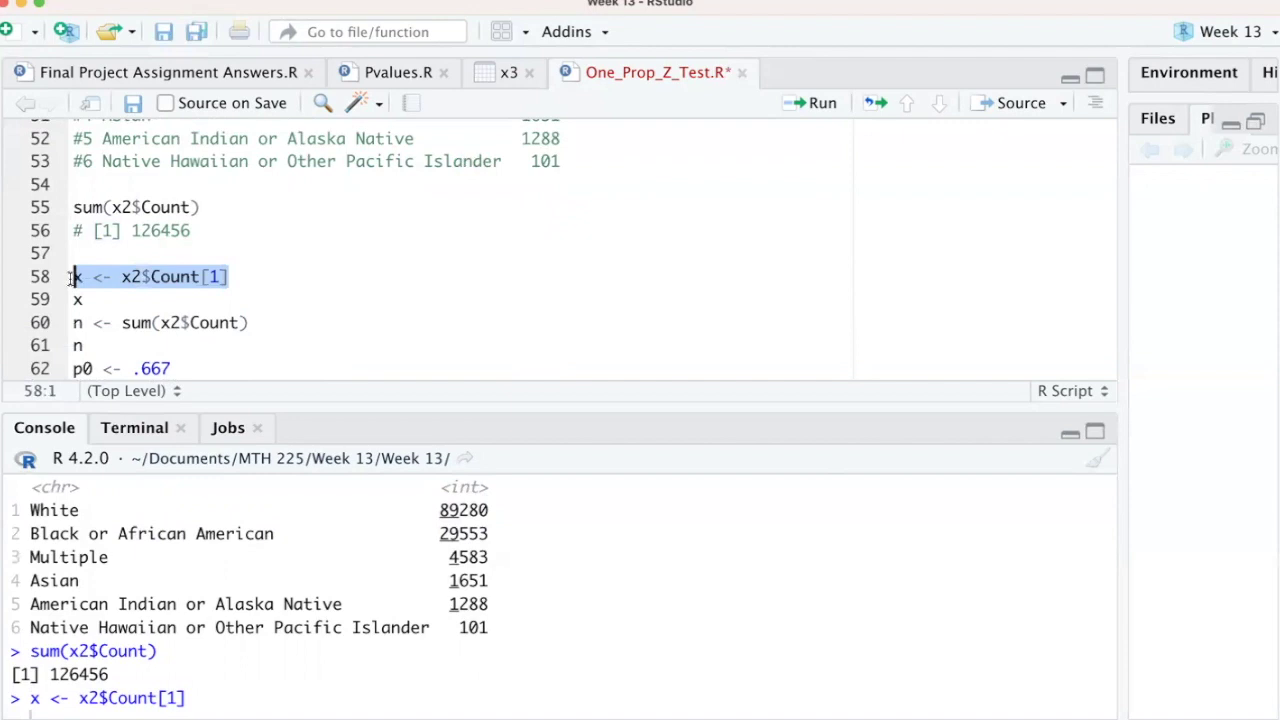
click(219, 277)
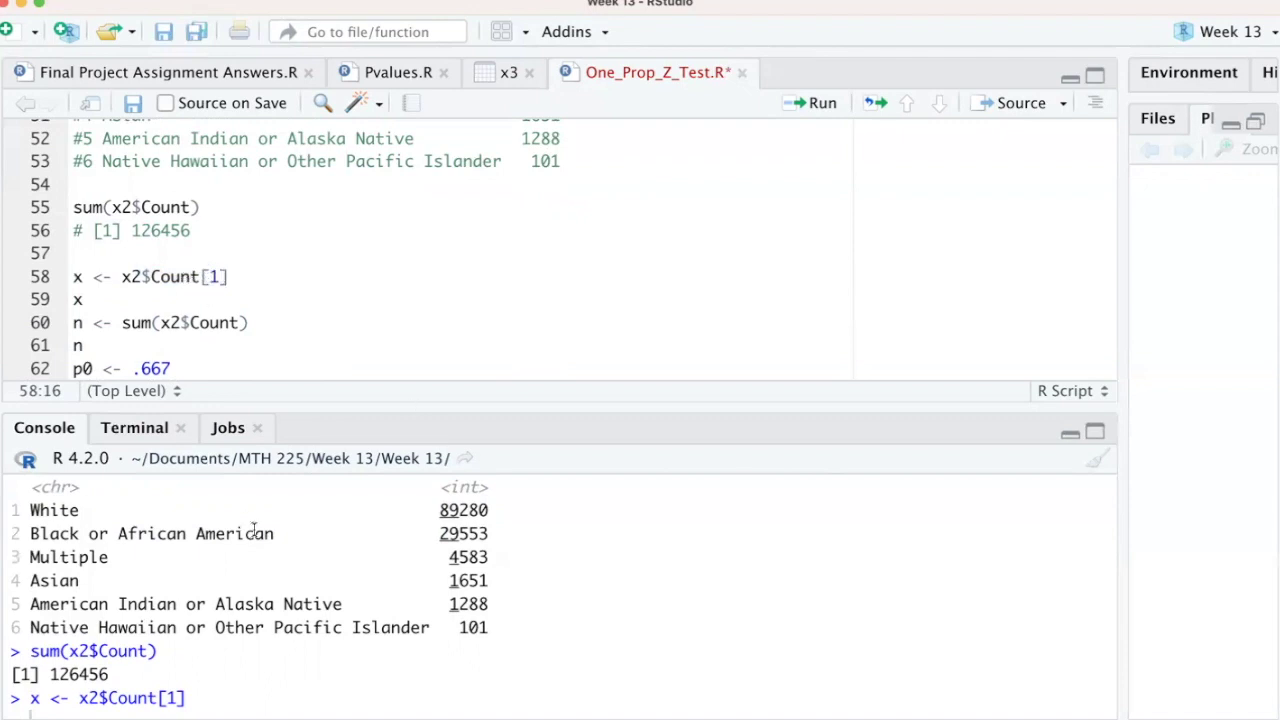
scroll(254, 530, up, 2)
double_click(470, 563)
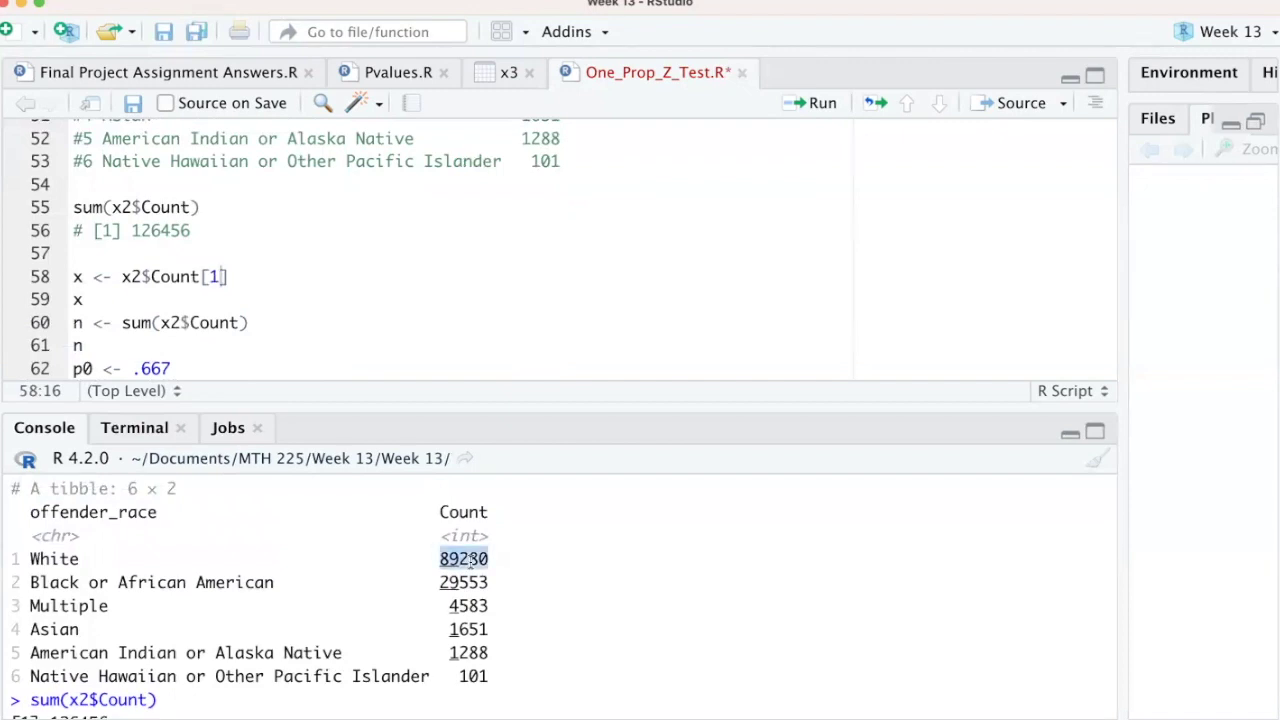
- Review the n and p0 definitions on lines 60 and 62 and compare p0 with the Ho comment on line 27
click(252, 322)
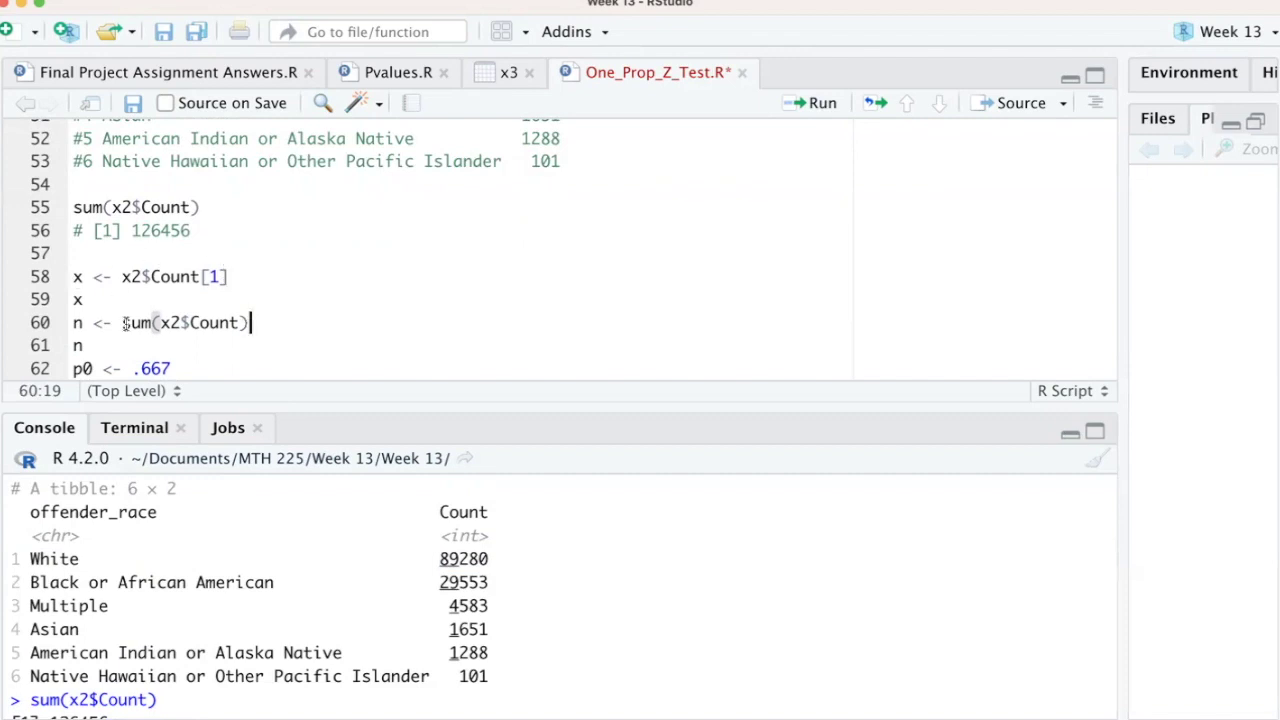
scroll(172, 368, down, 3)
drag(172, 294, 73, 294)
scroll(273, 243, up, 10)
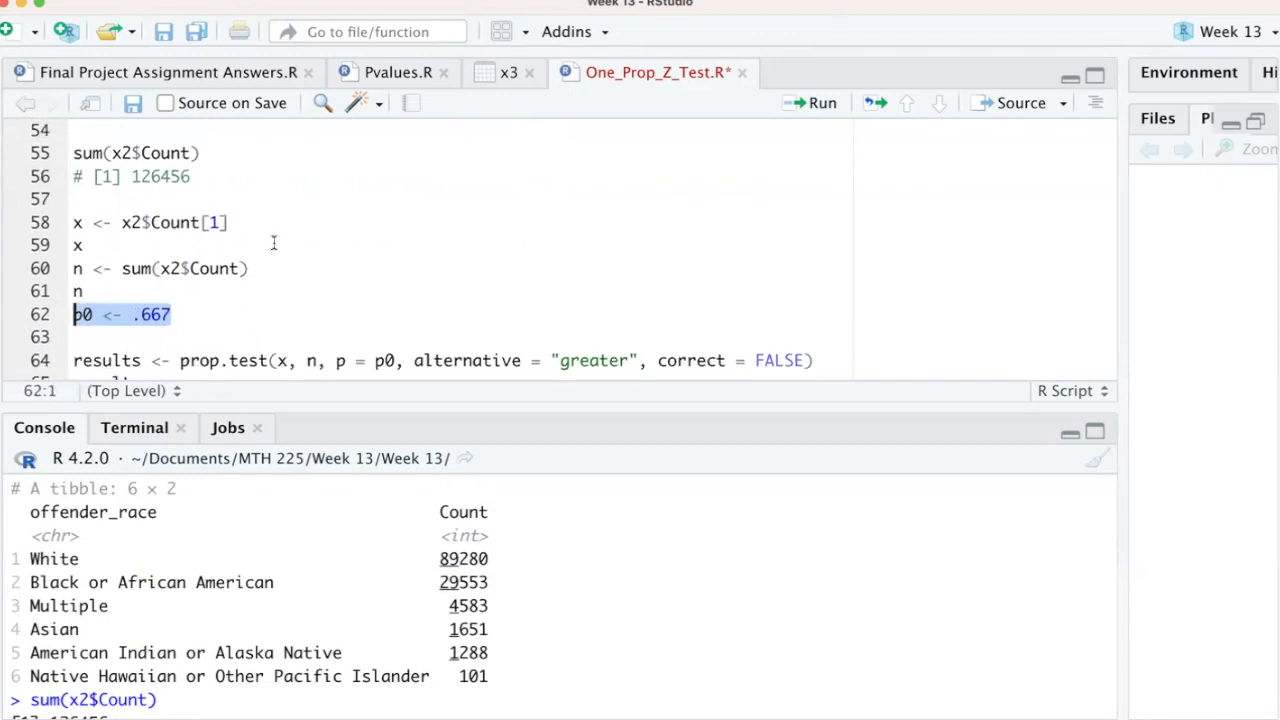
scroll(273, 243, up, 17)
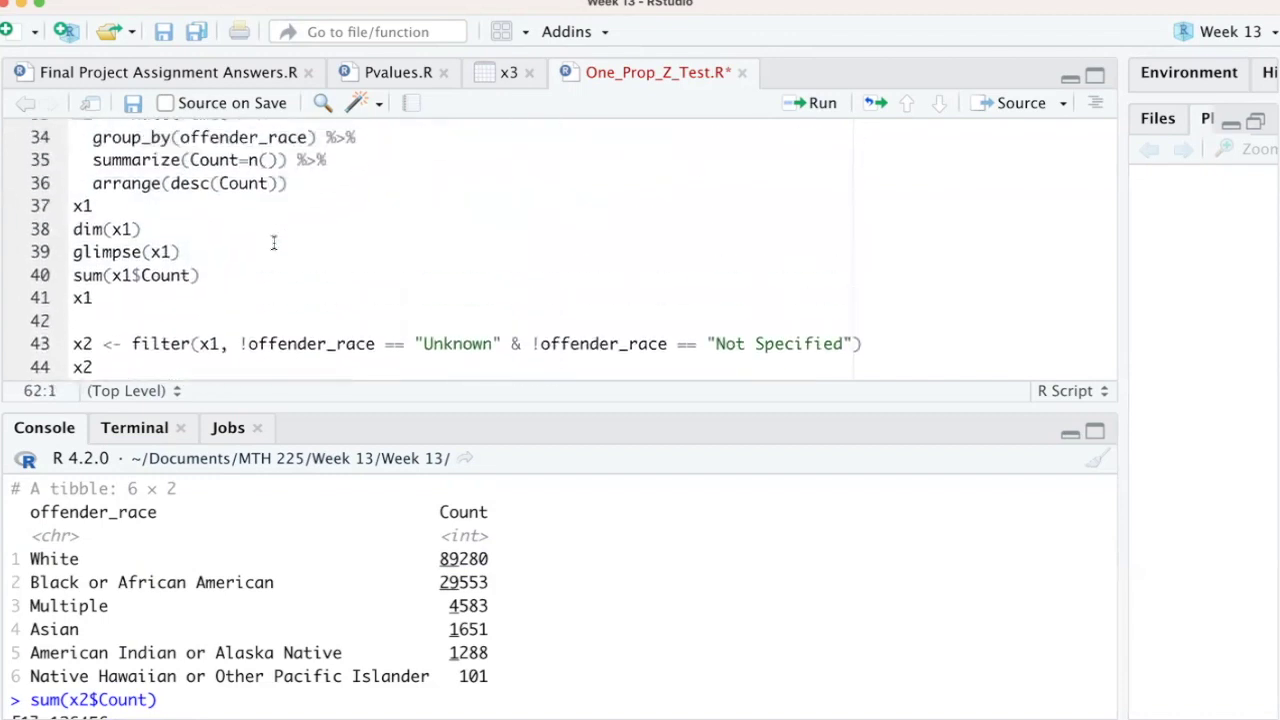
scroll(273, 243, up, 4)
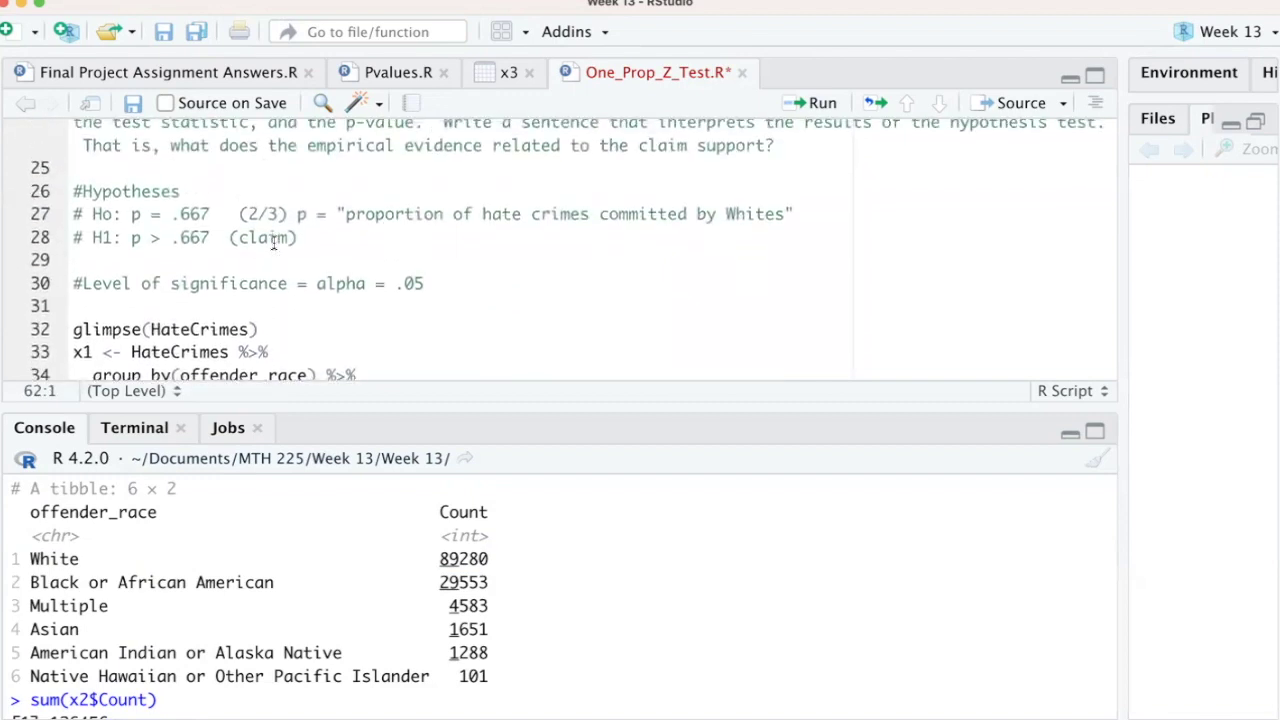
click(202, 214)
shift+click(134, 214)
scroll(230, 250, down, 20)
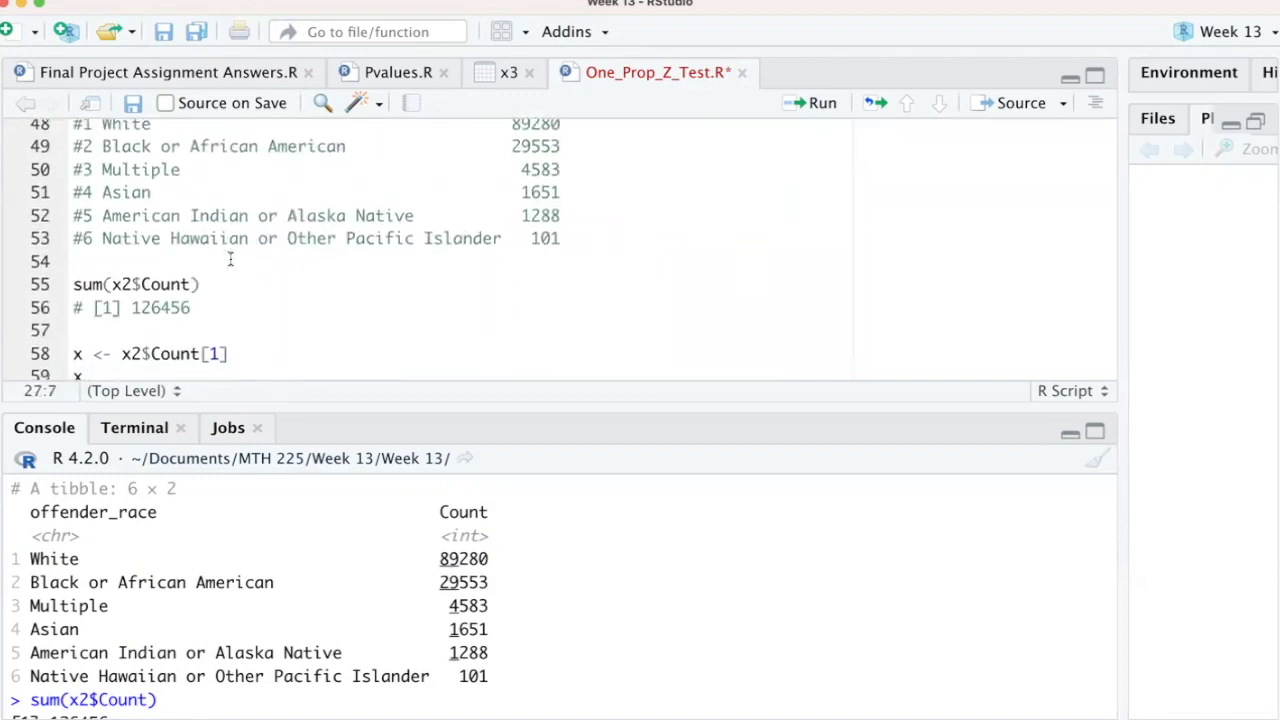
scroll(230, 259, down, 1)
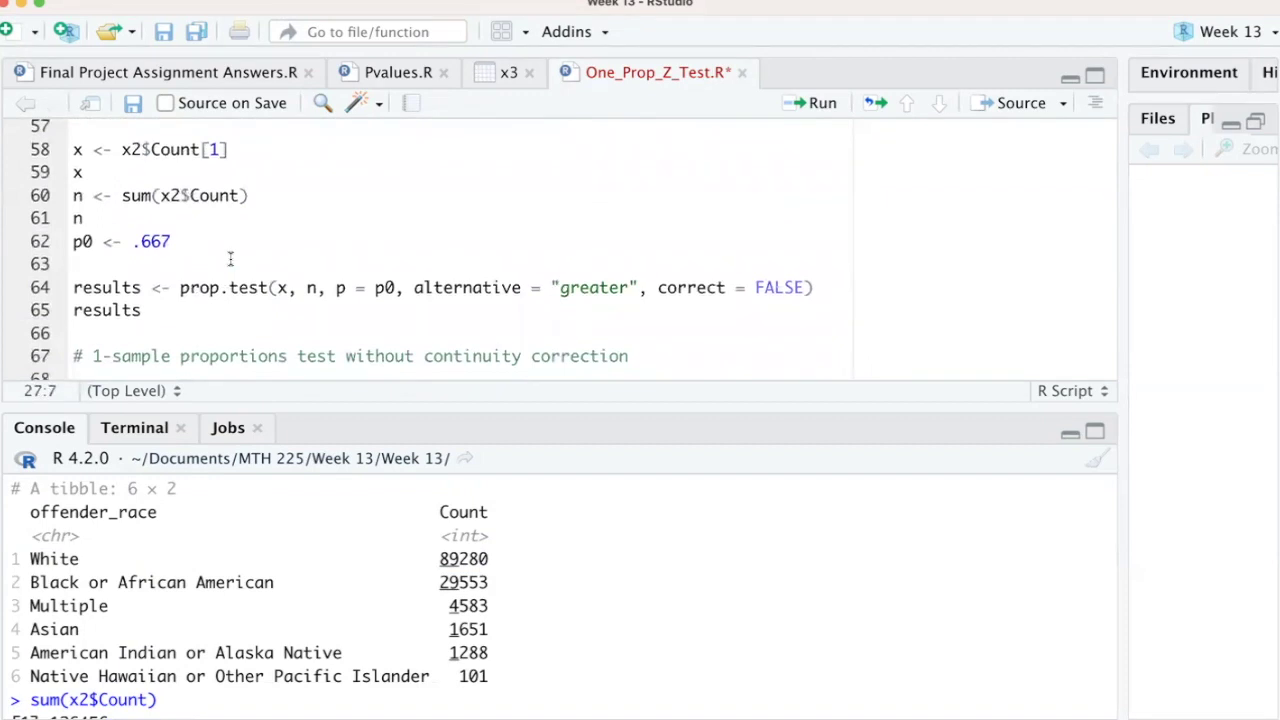
scroll(230, 259, down, 1)
- Review the prop.test arguments on line 64, run the test with alternative = "greater" and correct = FALSE, and print results
drag(272, 259, 392, 253)
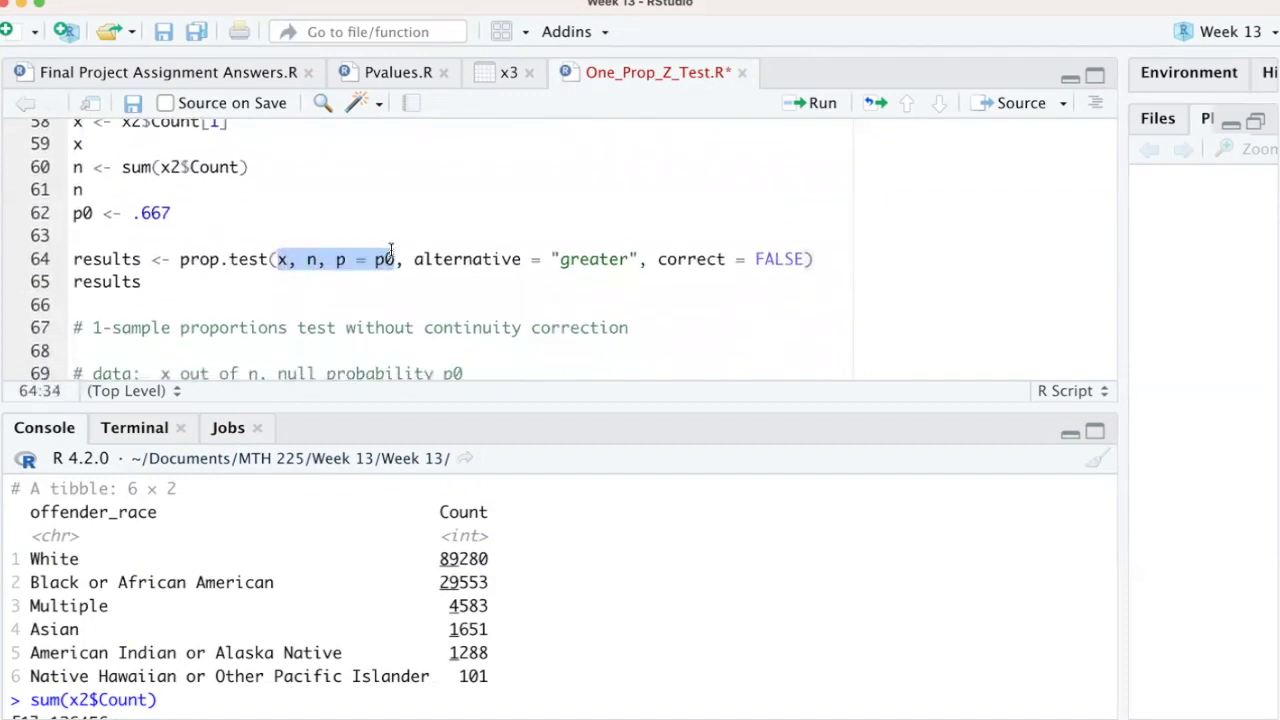
double_click(214, 261)
mouse_move(218, 260)
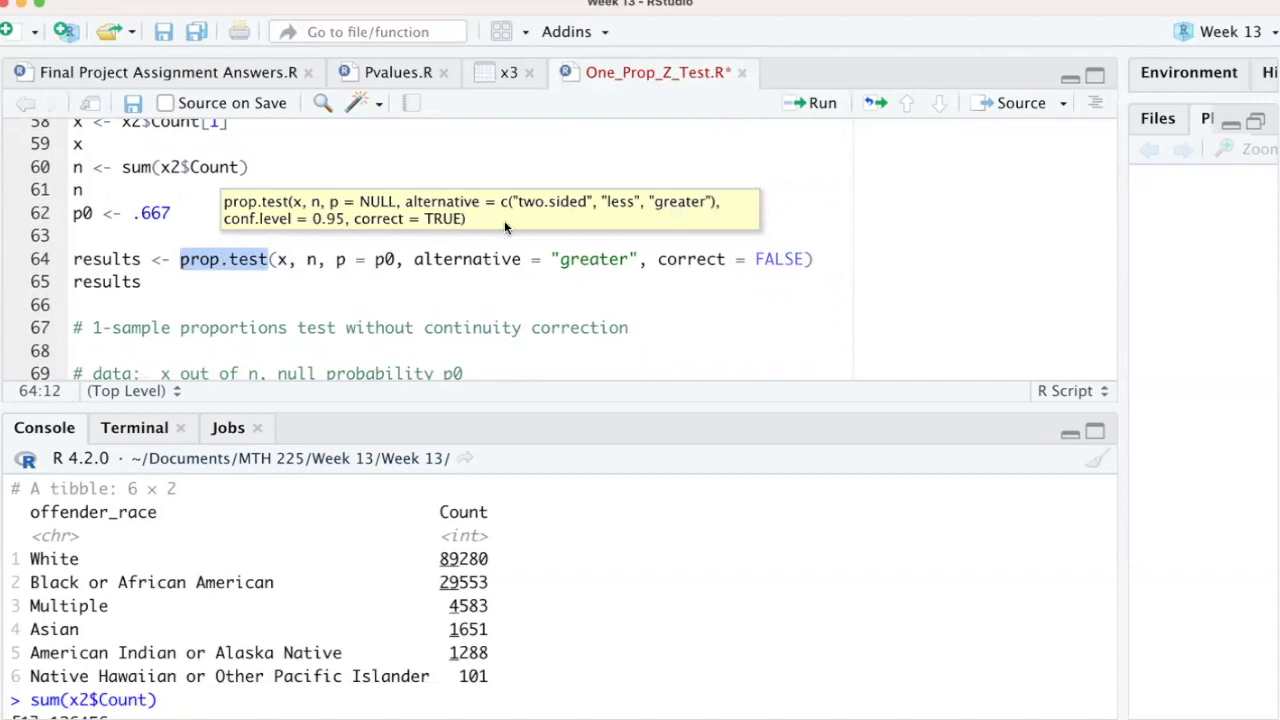
double_click(593, 260)
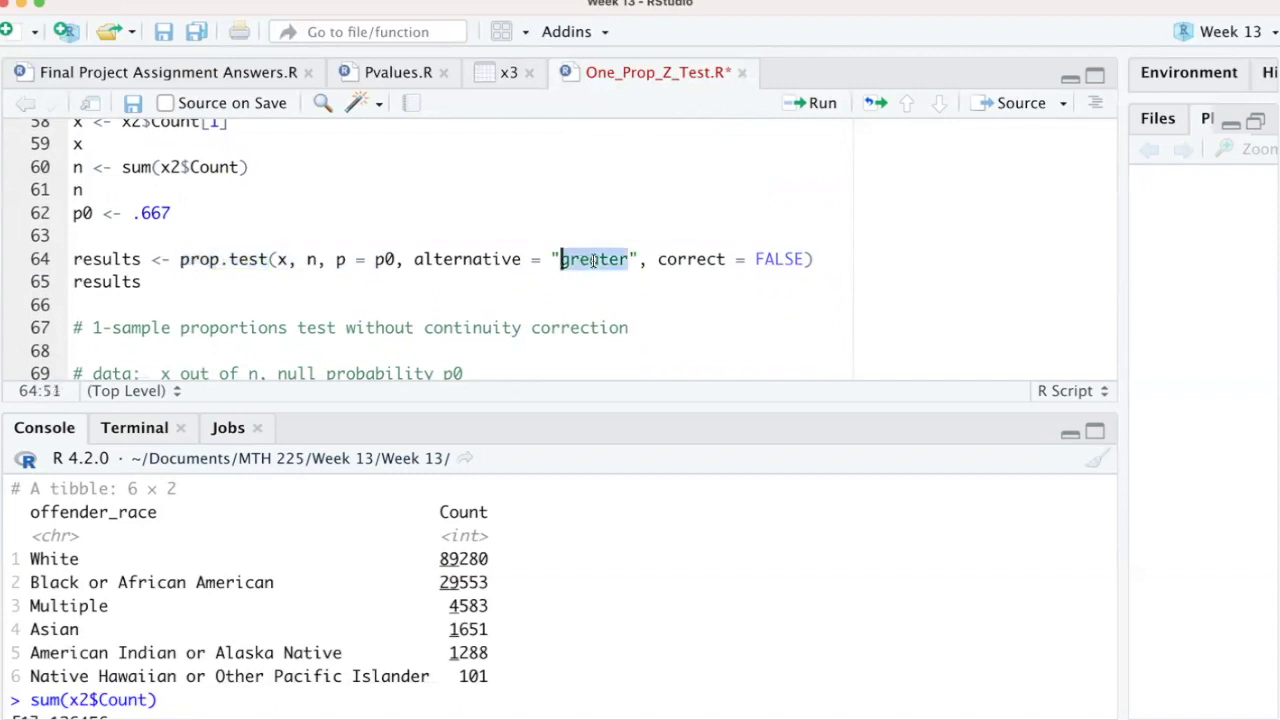
drag(658, 260, 772, 259)
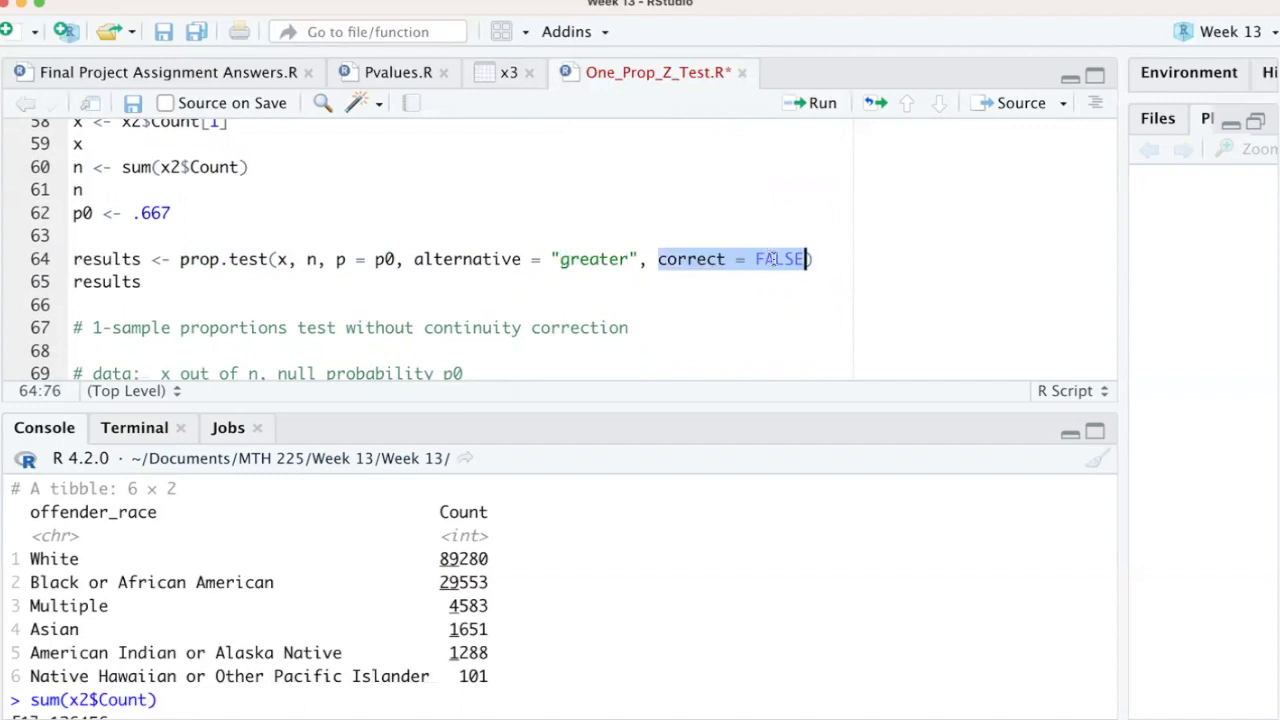
key(super+Return)
click(73, 262)
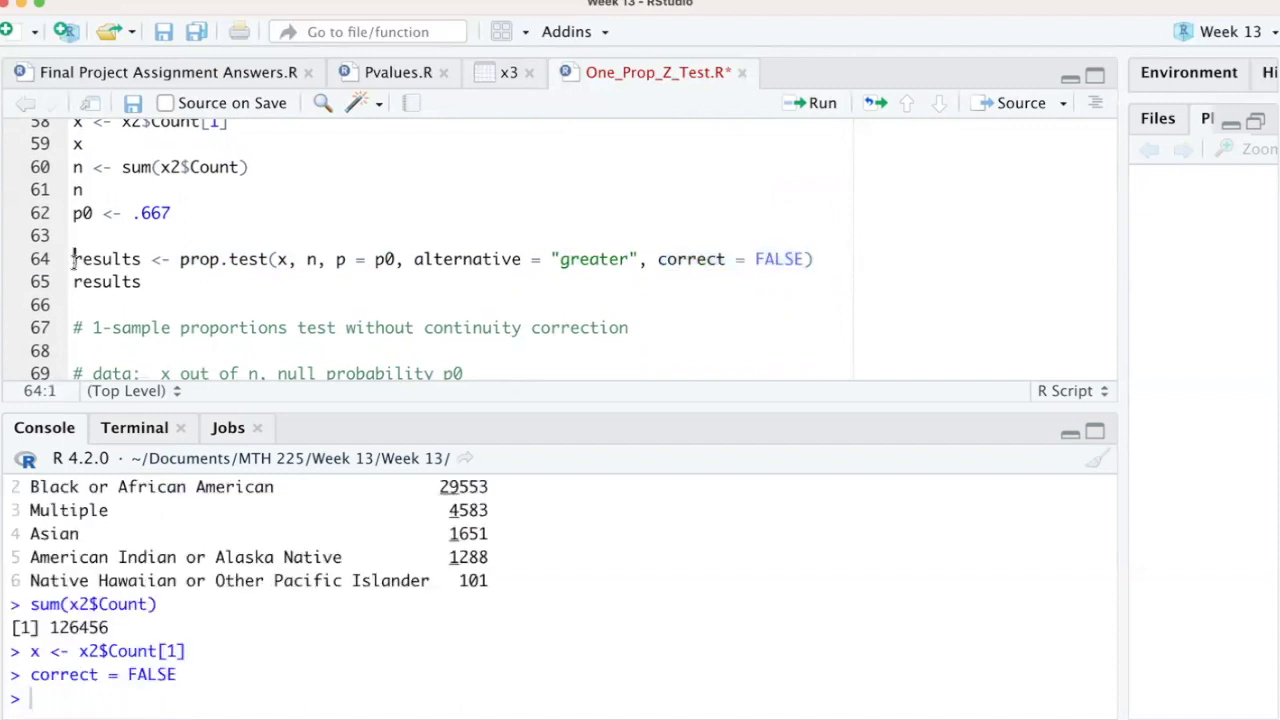
key(super+Return)
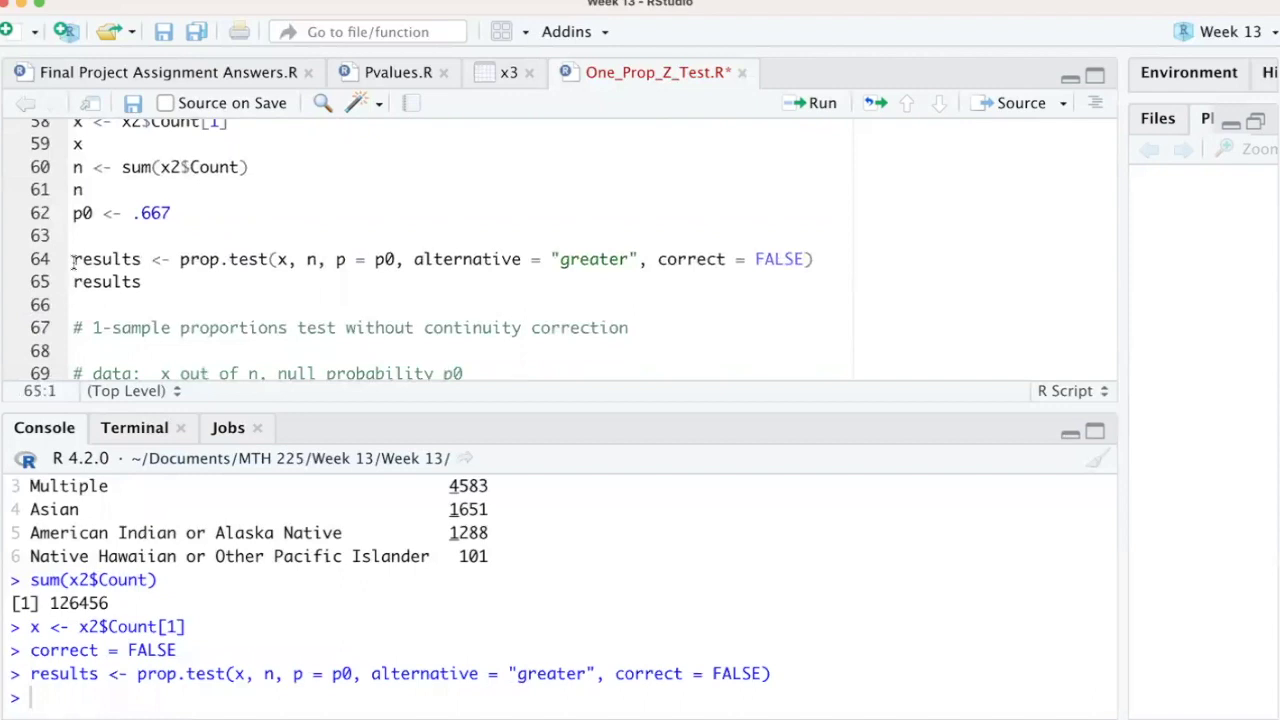
key(super+Return)
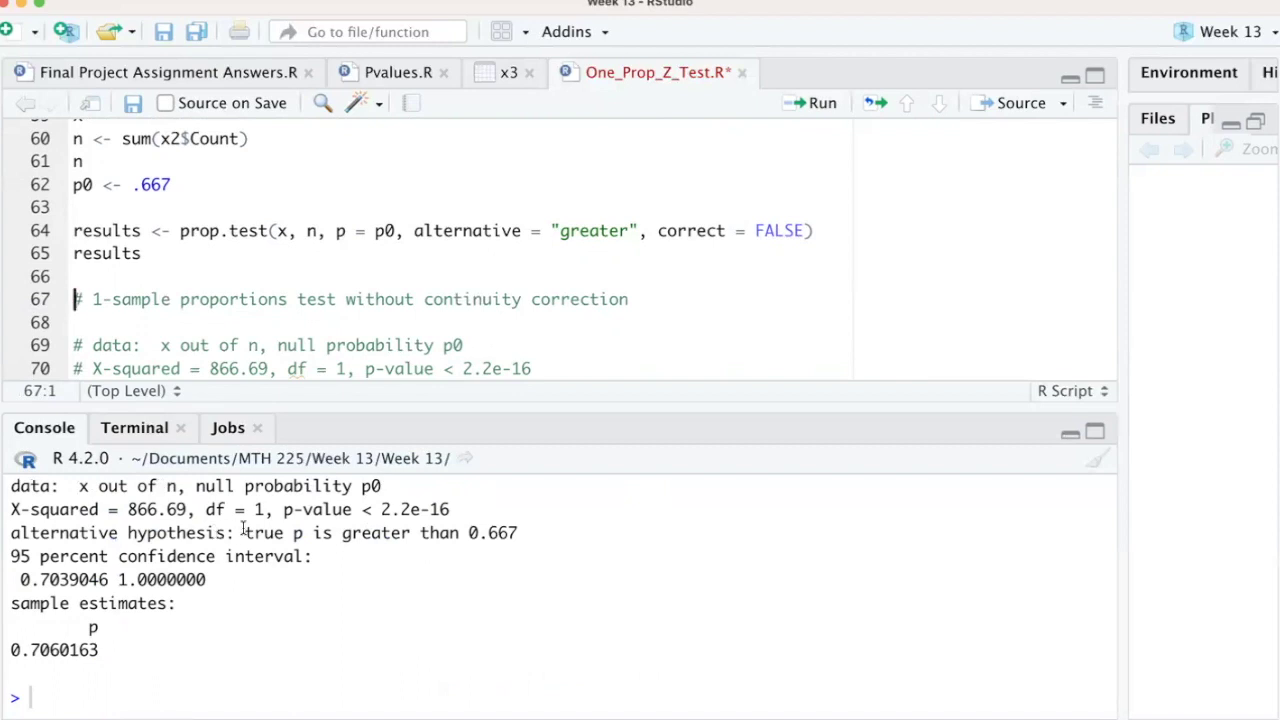
- Examine the p-value, alternative hypothesis and sample proportion in the test output and in its commented copy in the script
drag(284, 509, 448, 509)
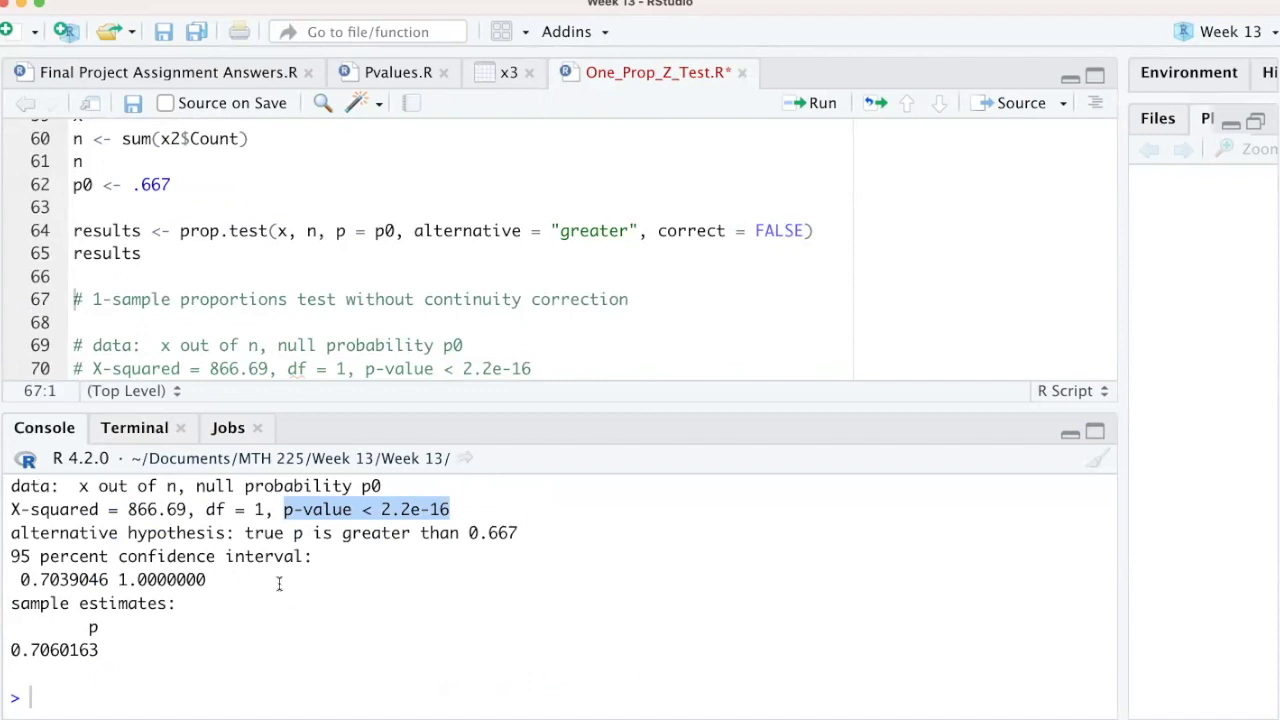
drag(244, 533, 521, 533)
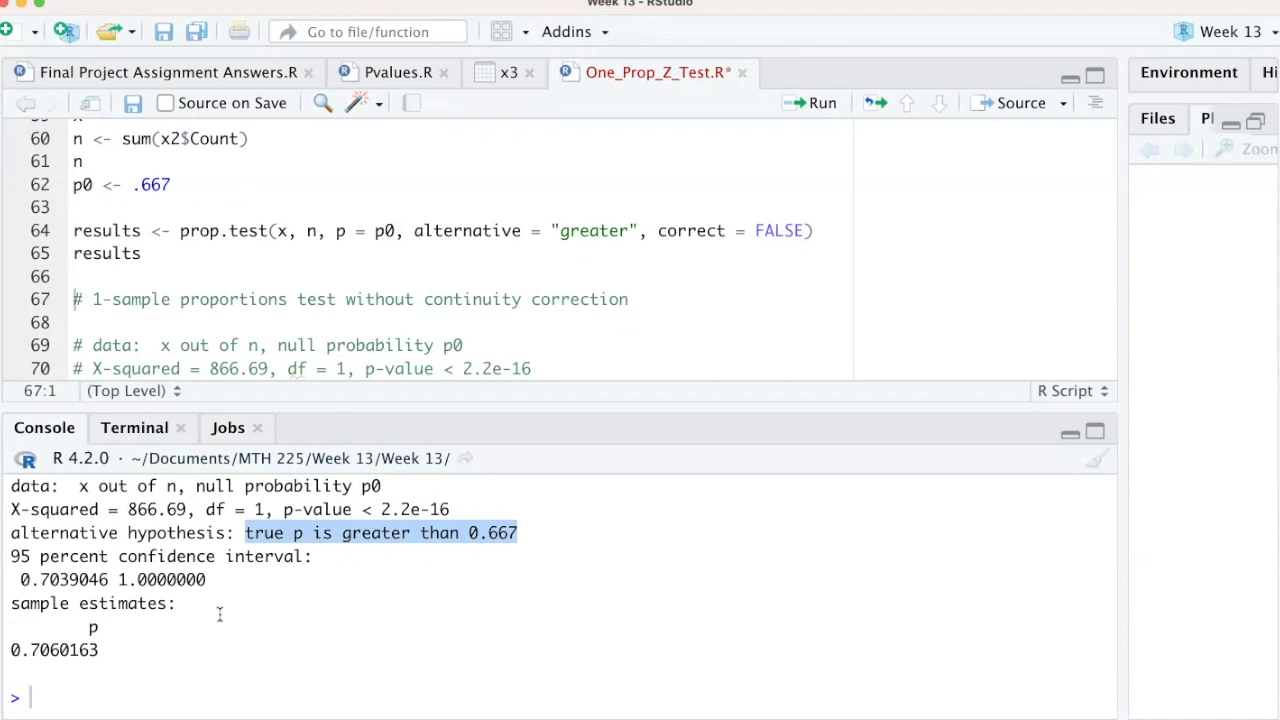
drag(98, 651, 3, 663)
scroll(687, 228, down, 3)
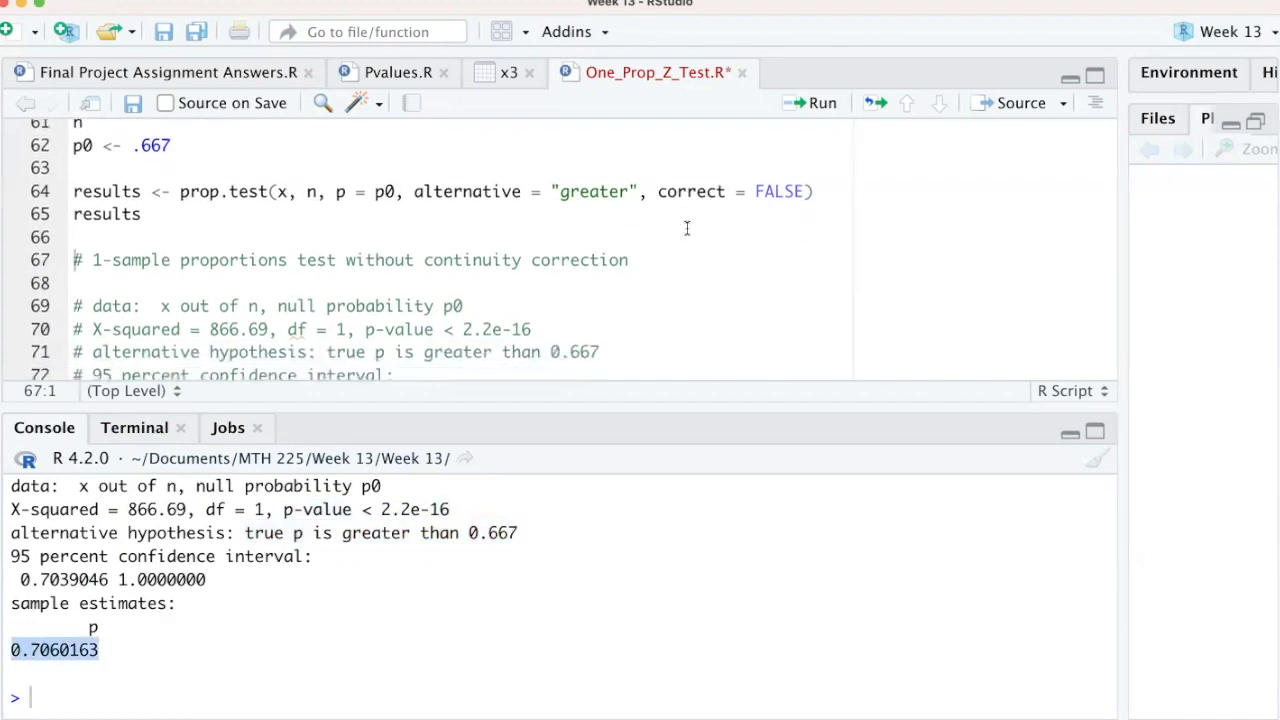
scroll(687, 228, down, 2)
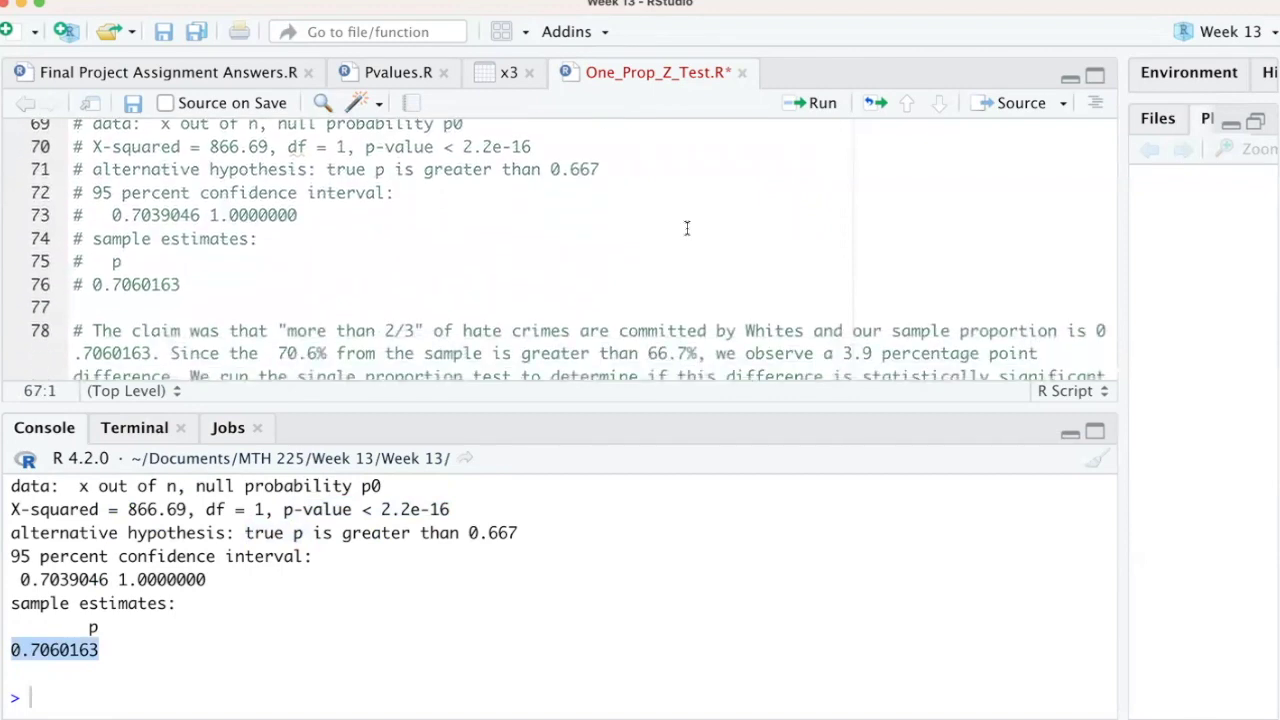
scroll(687, 228, up, 1)
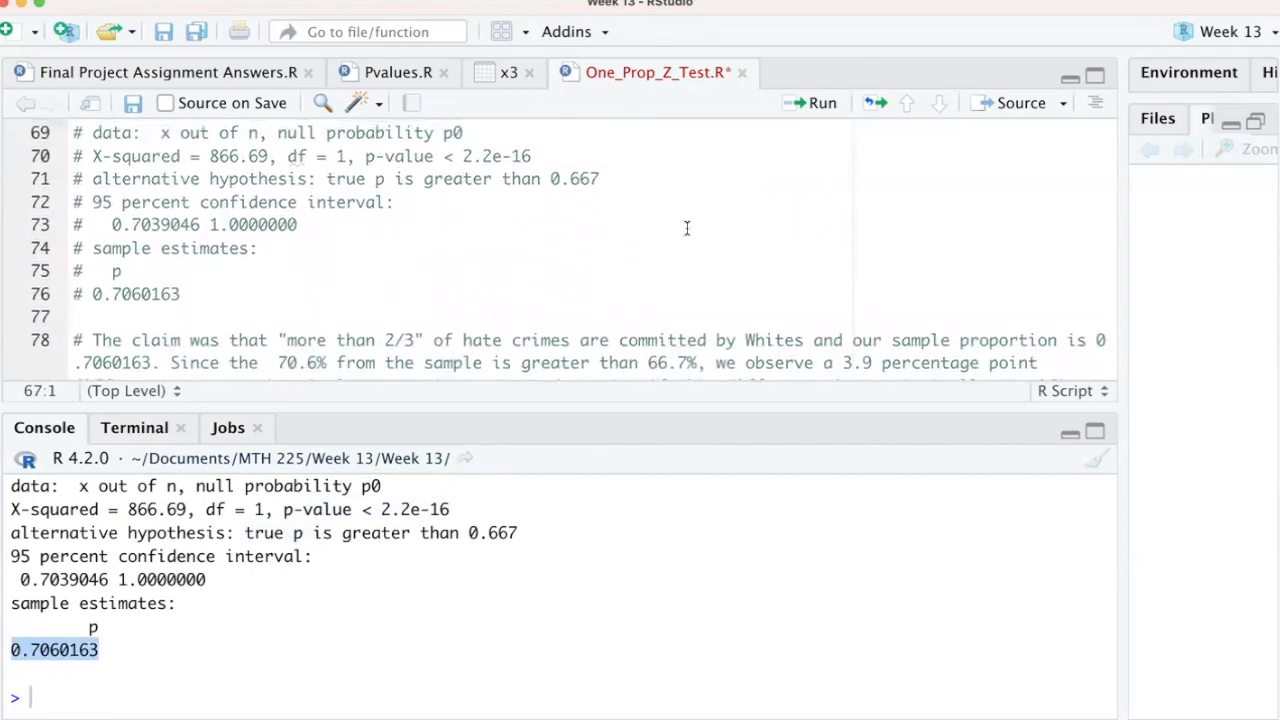
scroll(687, 228, down, 1)
scroll(687, 228, up, 1)
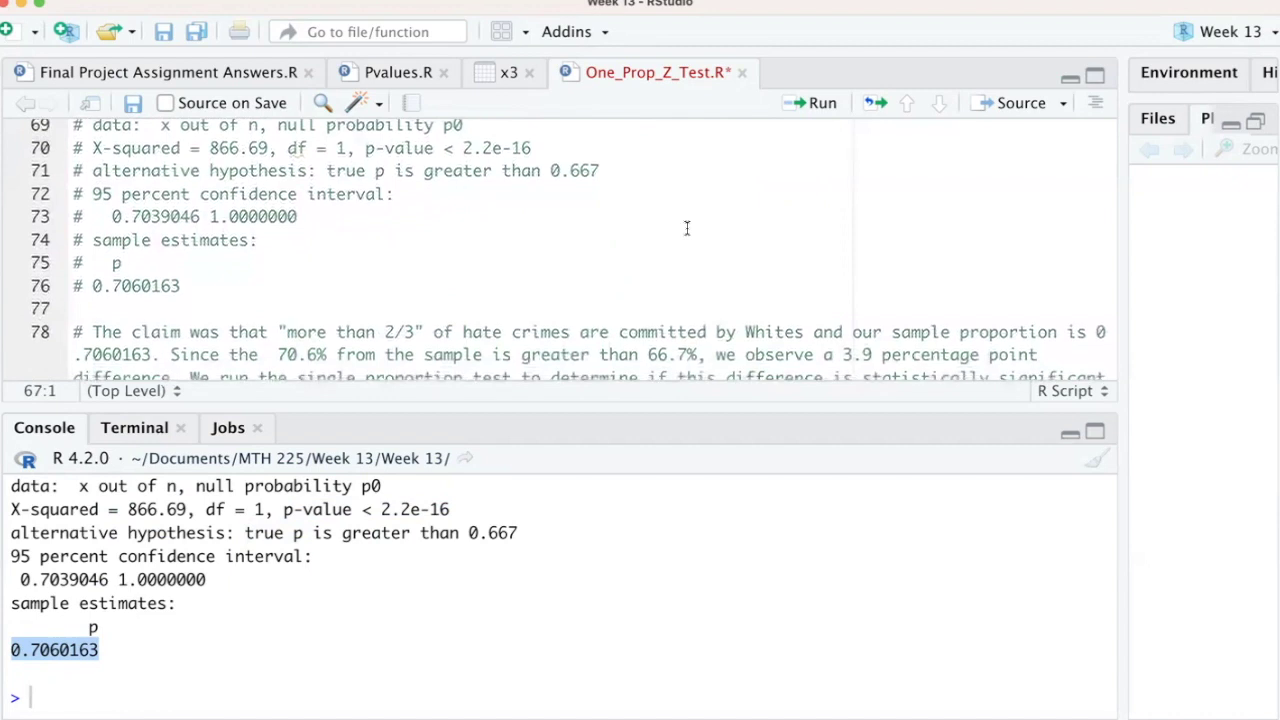
scroll(687, 228, up, 1)
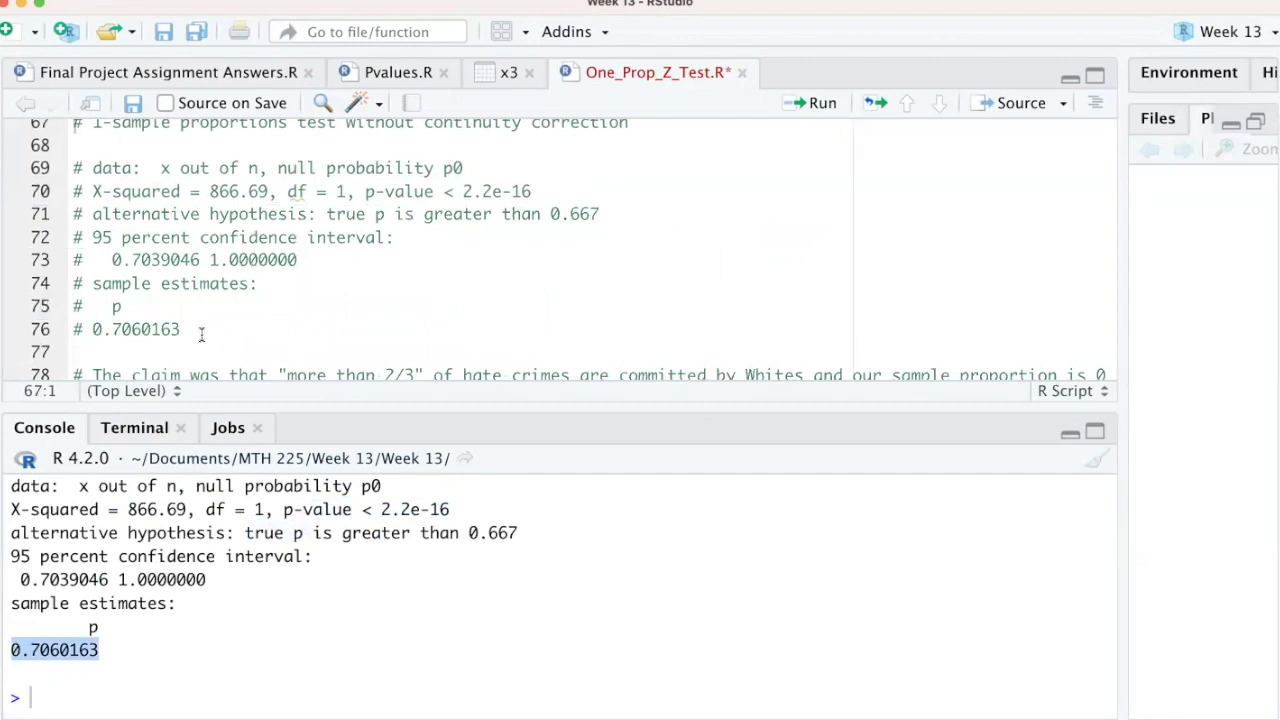
drag(182, 332, 104, 330)
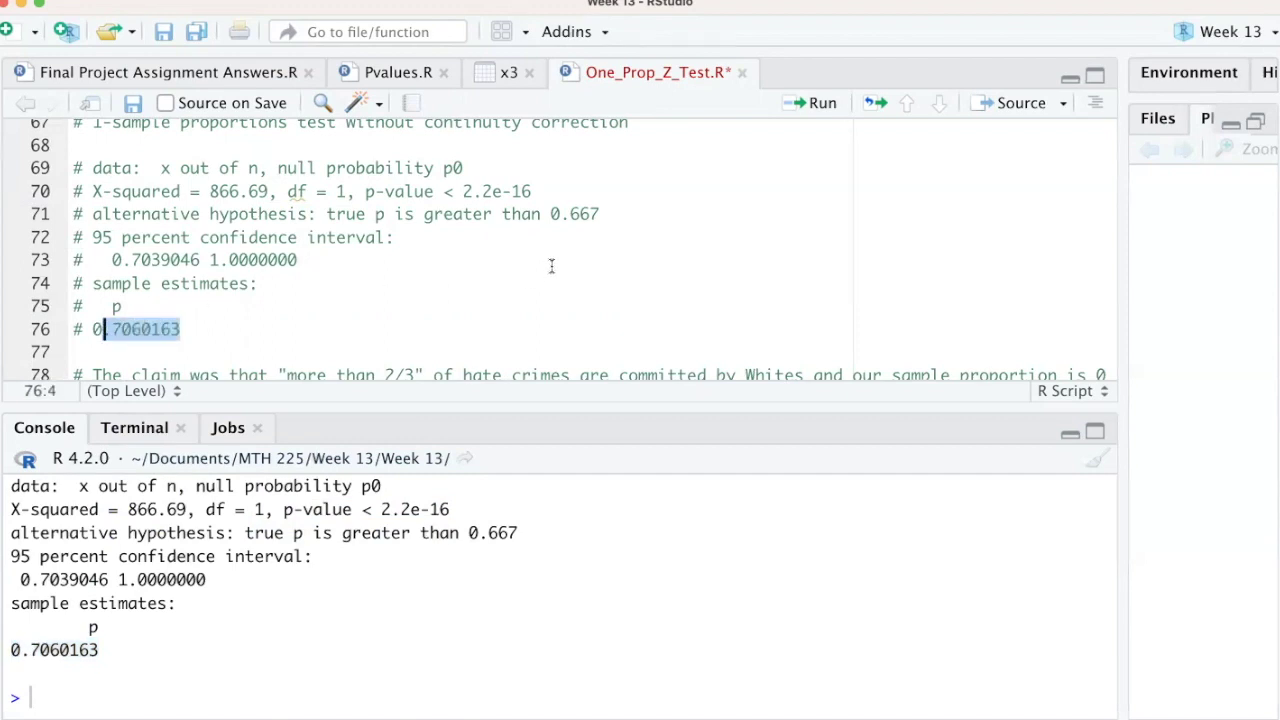
- Read the comment comparing the sample proportion with the 2/3 claim, and the H1 and conclusion comments near the script's end
scroll(551, 265, down, 5)
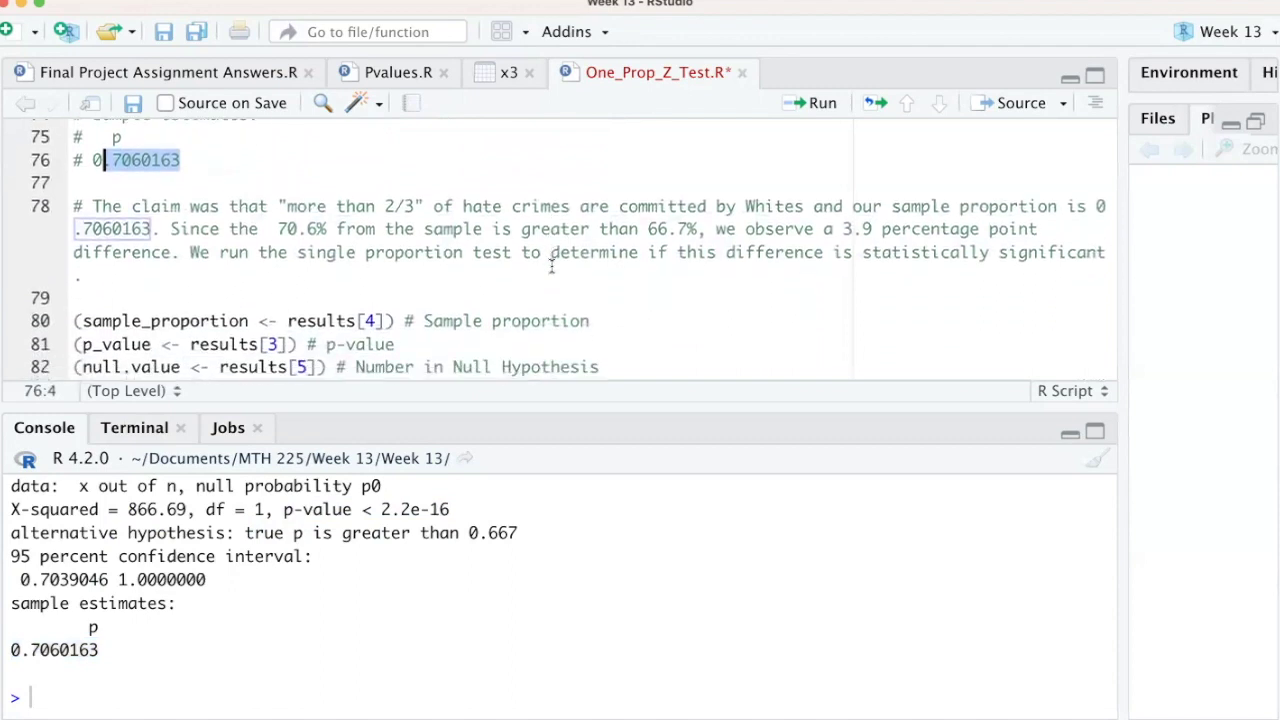
scroll(551, 265, up, 1)
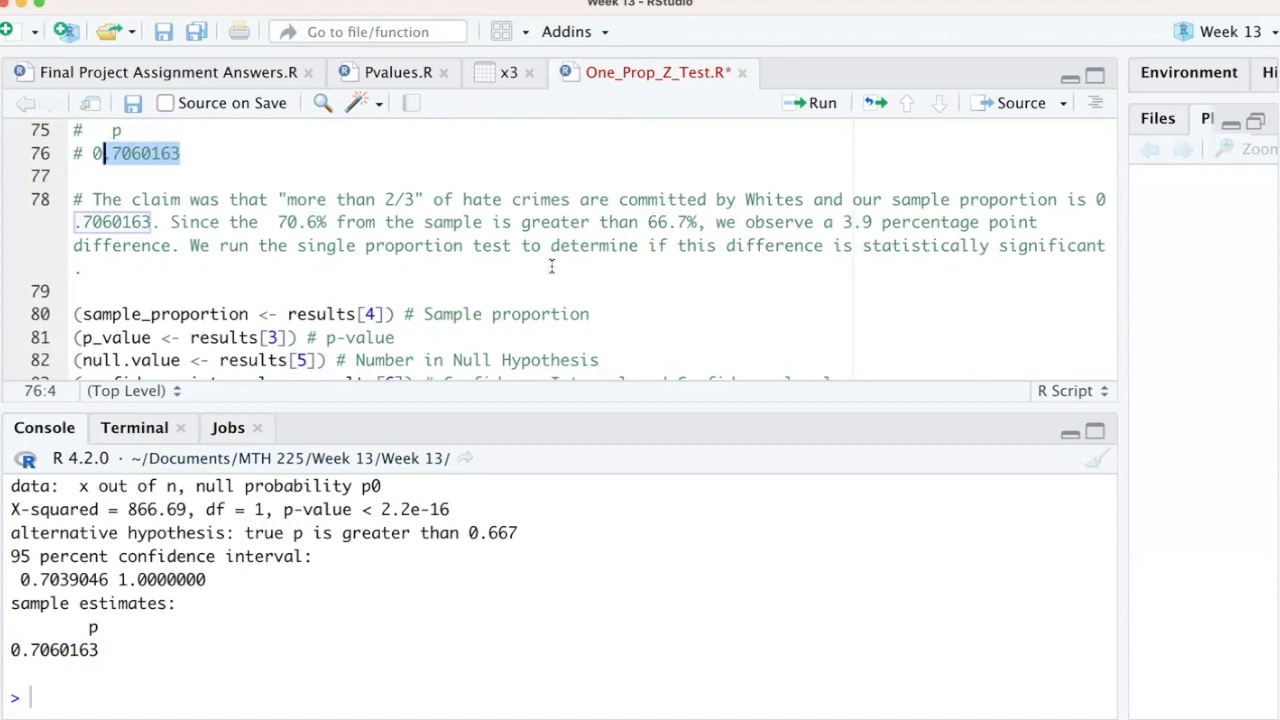
scroll(551, 266, down, 1)
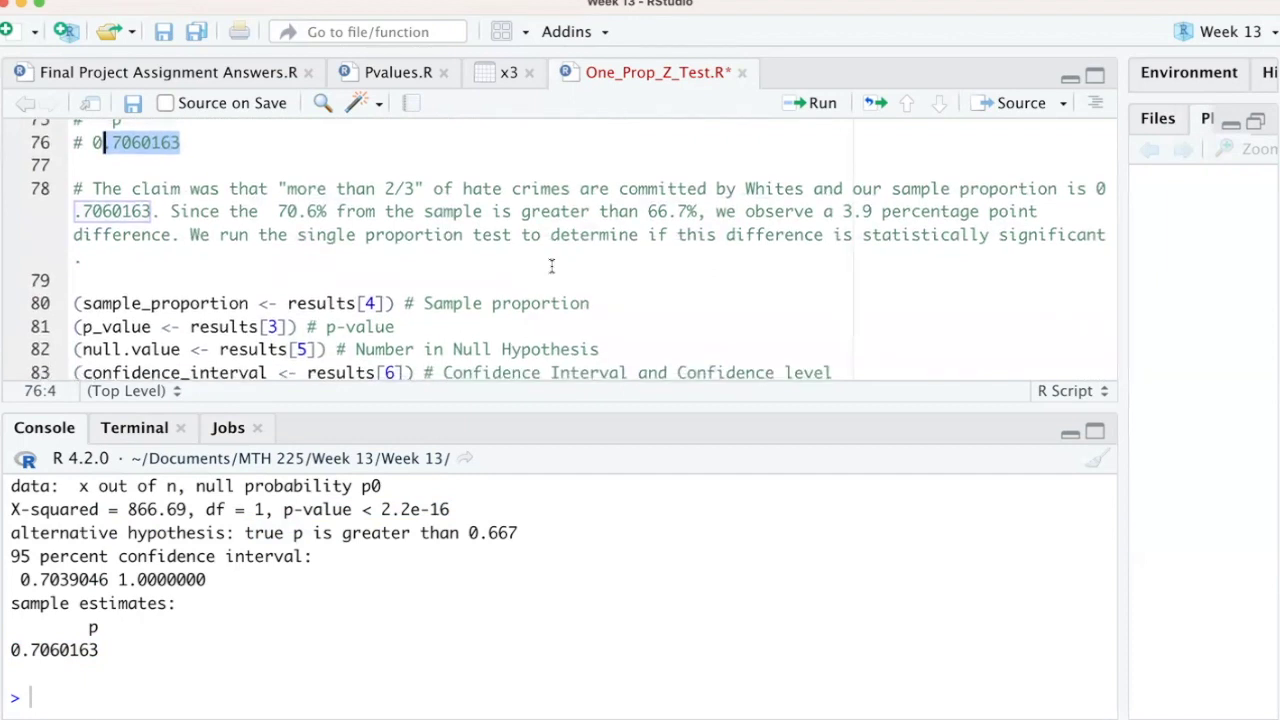
scroll(551, 266, down, 8)
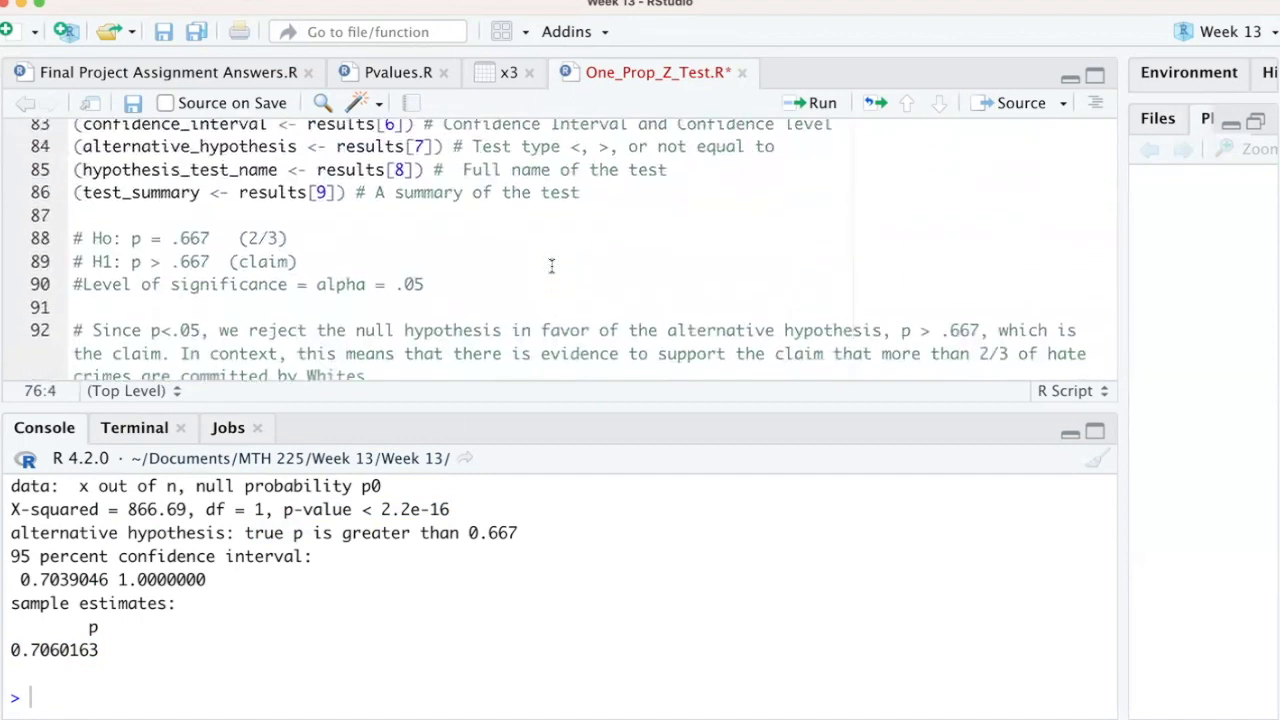
scroll(551, 266, down, 2)
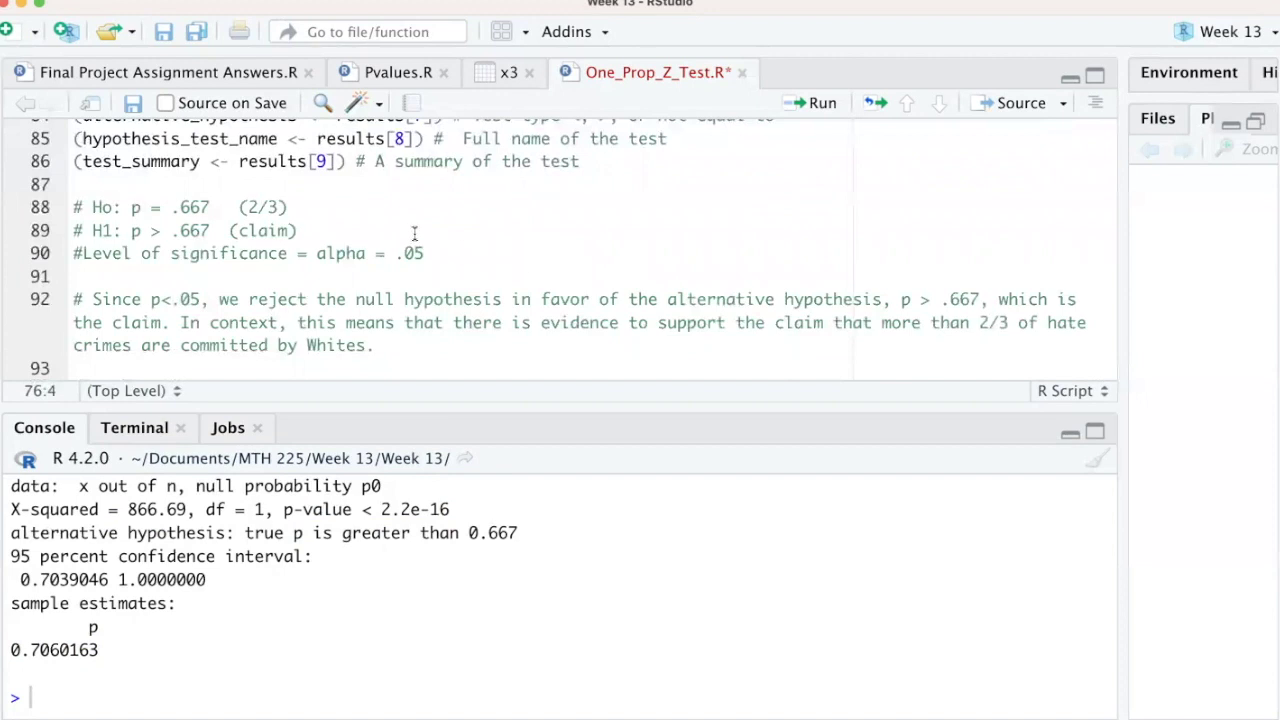
drag(297, 231, 68, 231)
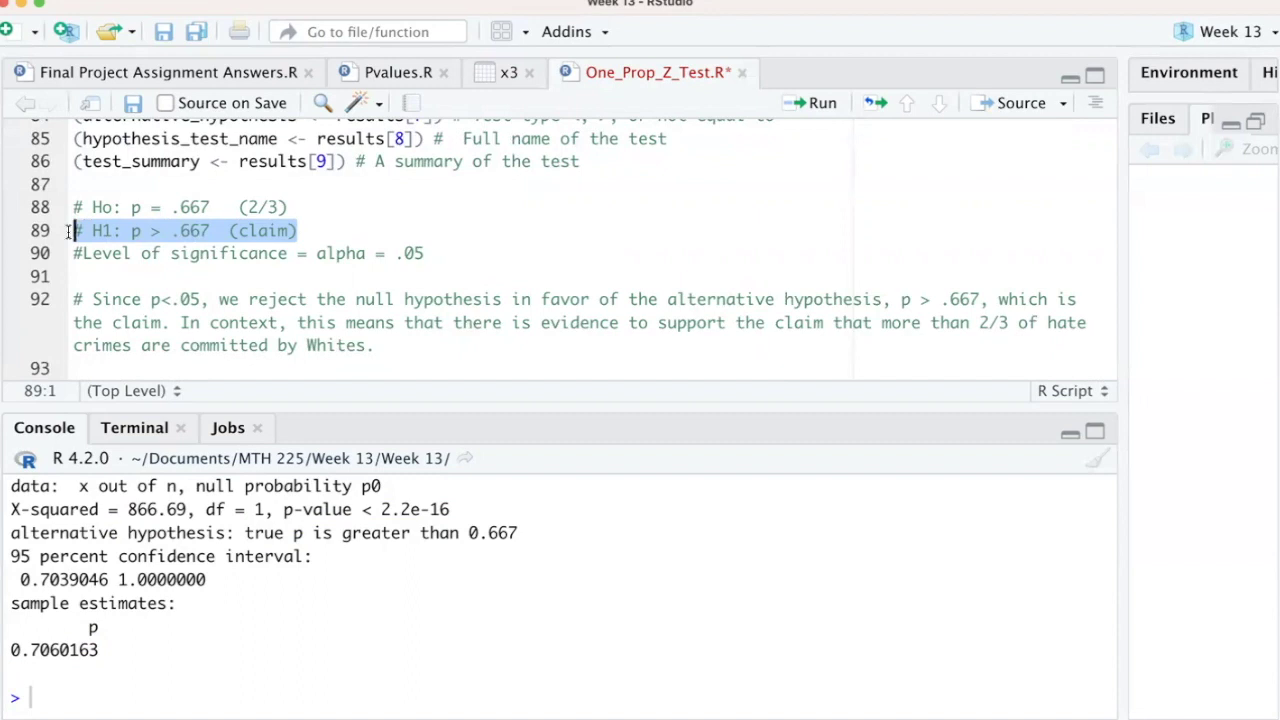
- Delete the Ho: p = .667 (2/3) comment from line 88
click(294, 201)
drag(294, 201, 70, 207)
key(BackSpace)
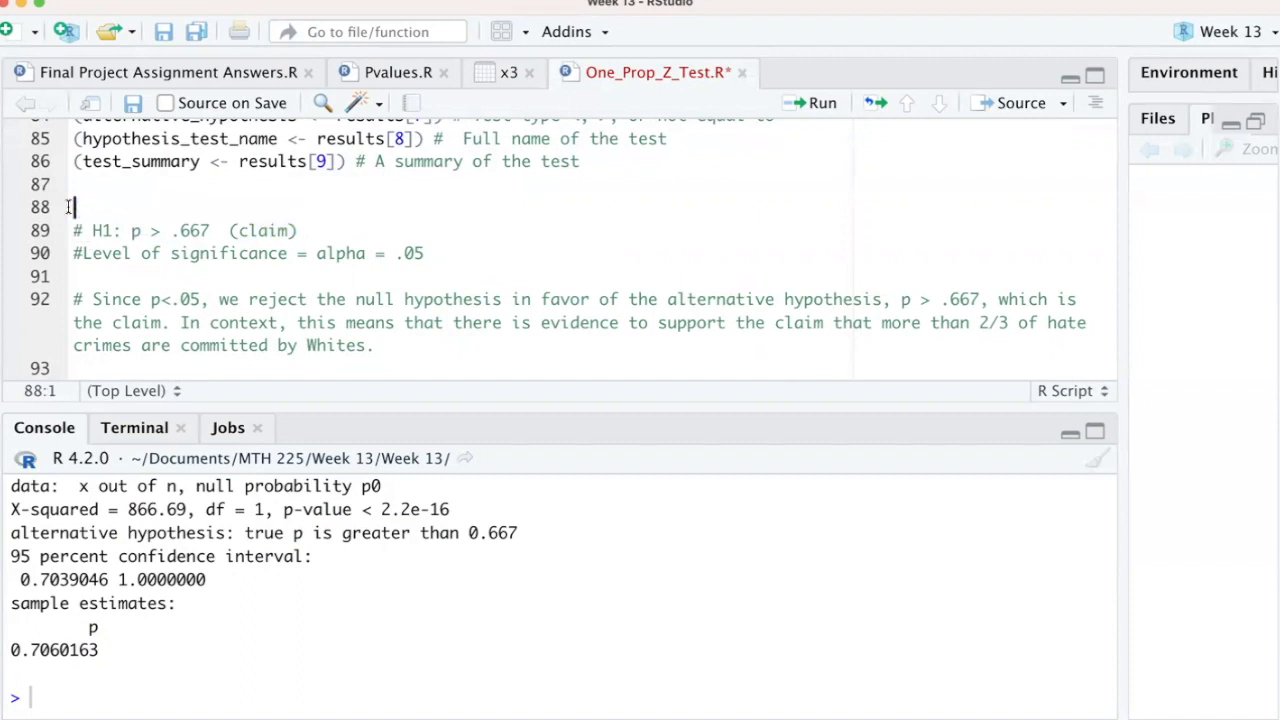